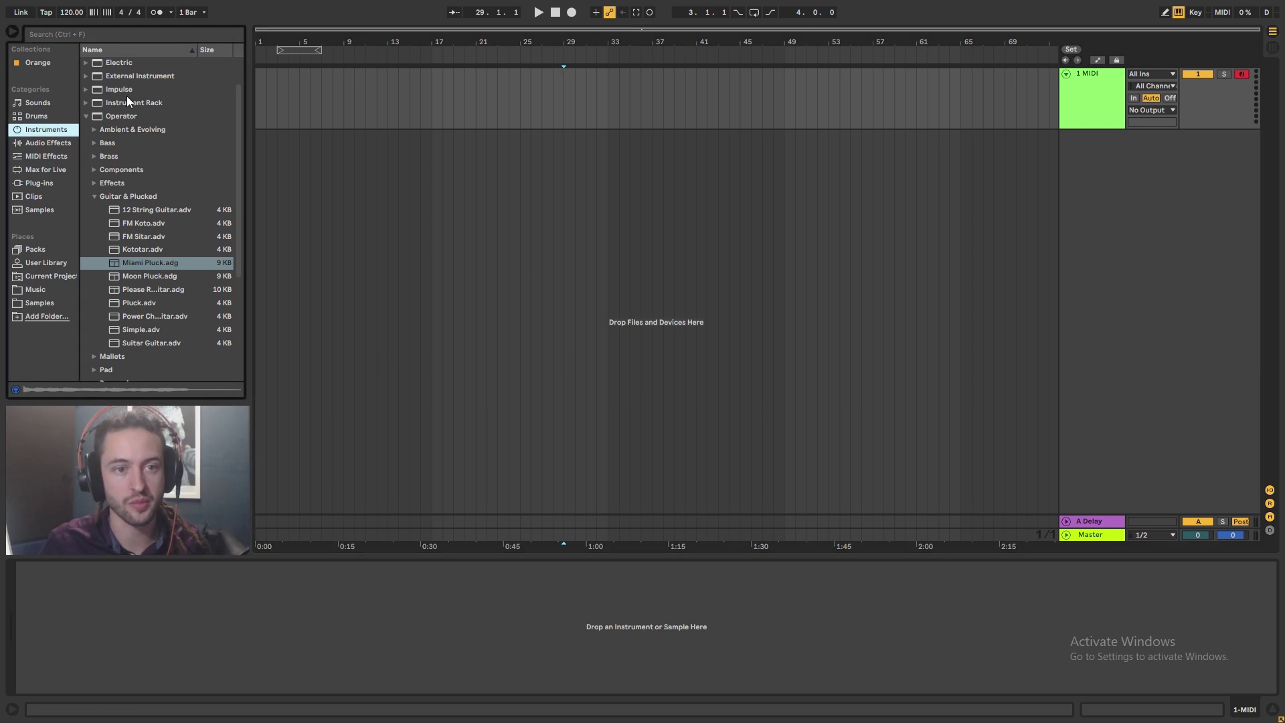
Put an Instrument Rack on the MIDI track and load the Miami Pluck preset as its first chain, showing its inner chain and devices
left_click_drag(127, 102, 327, 105)
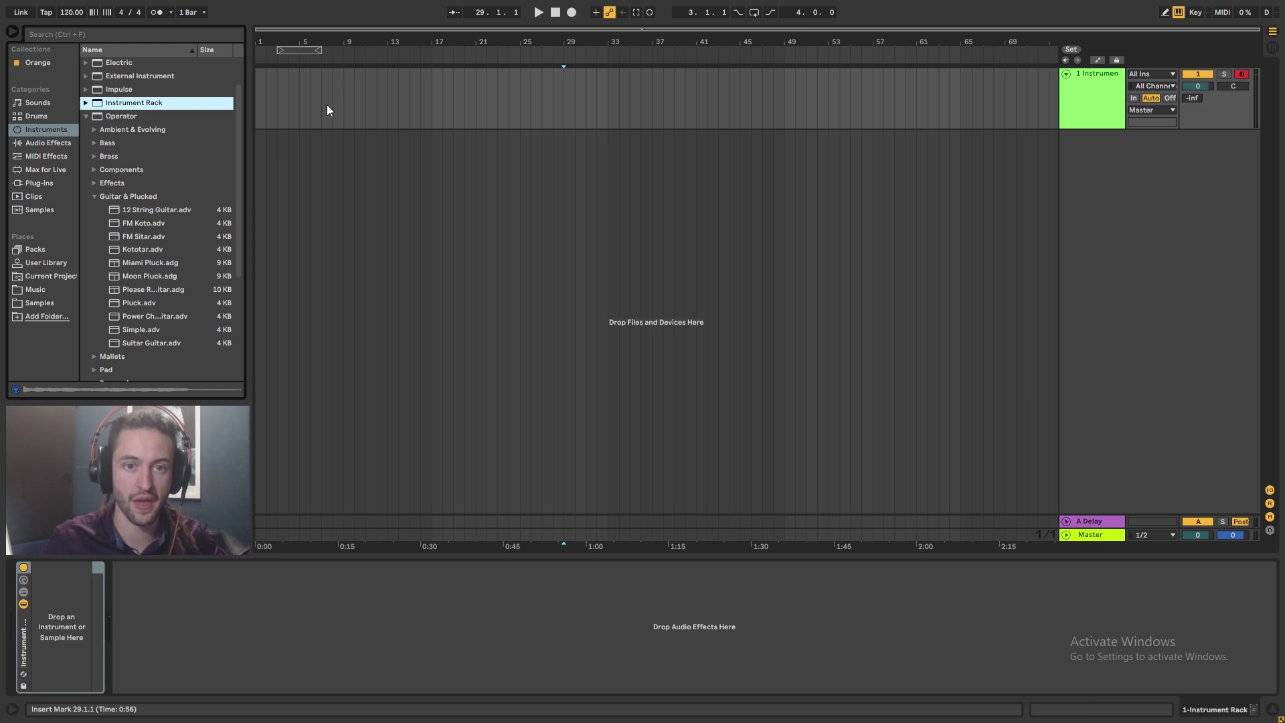
left_click(25, 593)
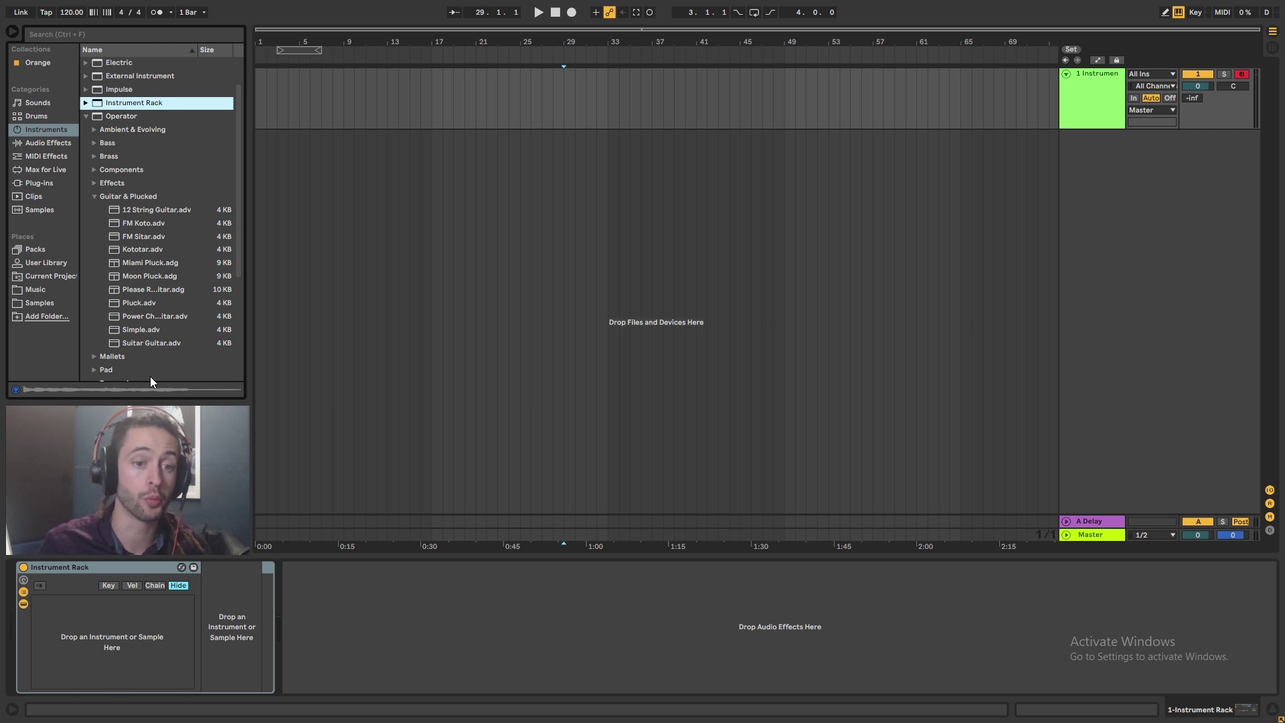
left_click(151, 261)
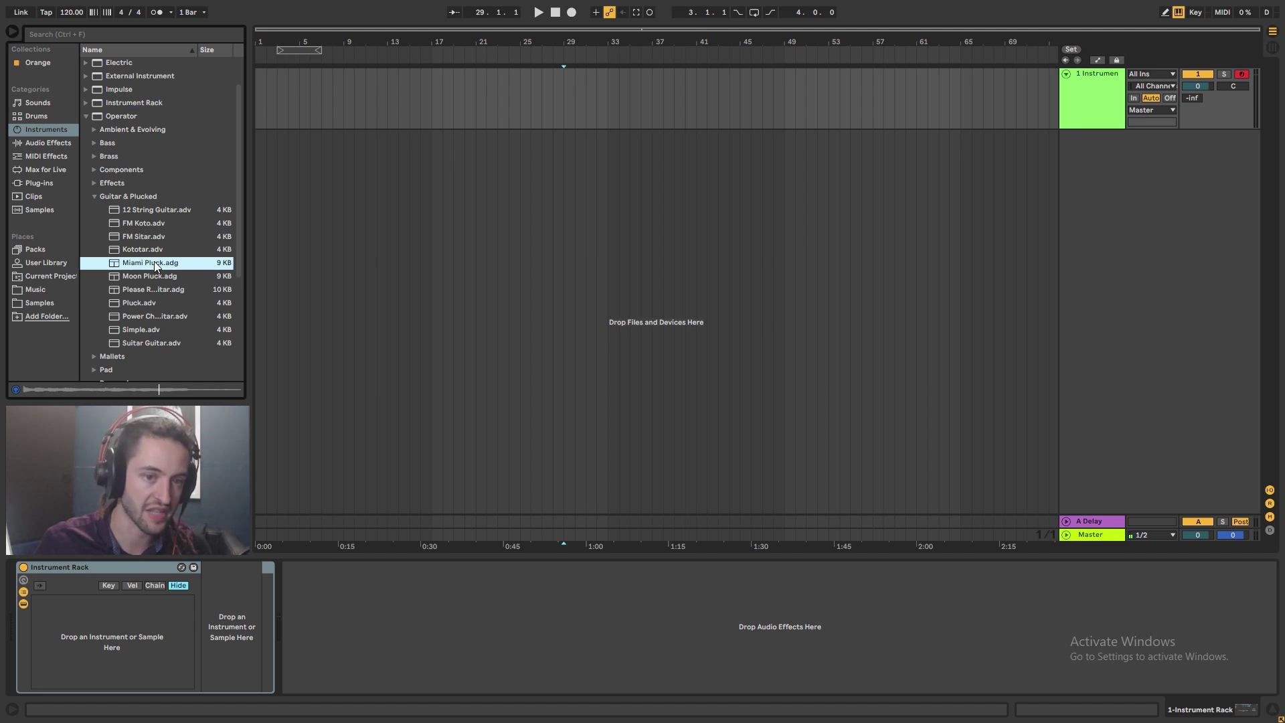
left_click_drag(154, 261, 67, 622)
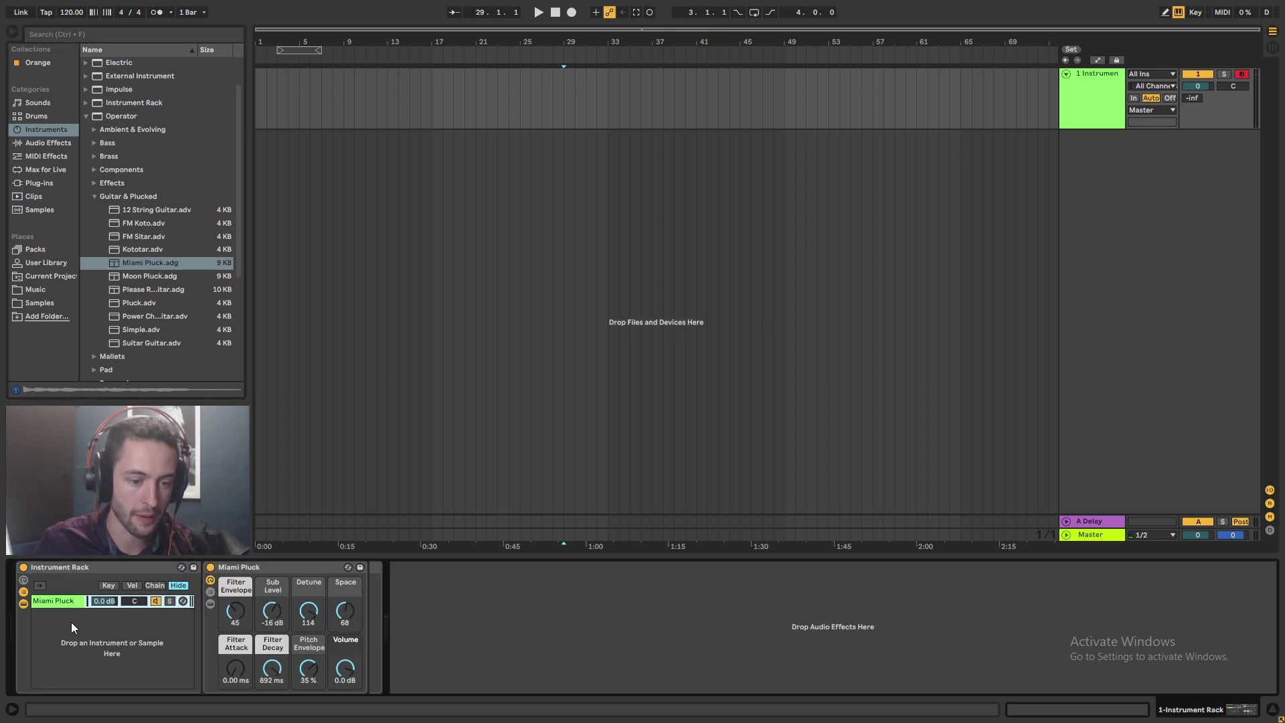
left_click(212, 593)
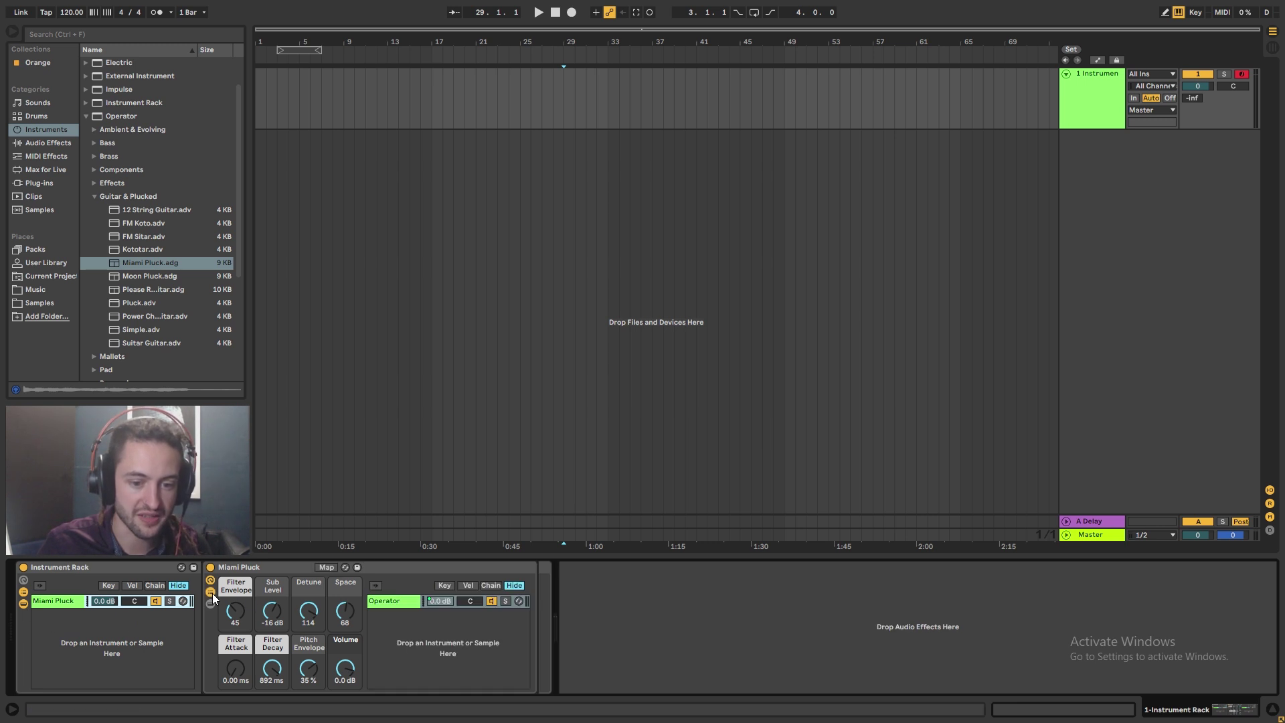
left_click(211, 605)
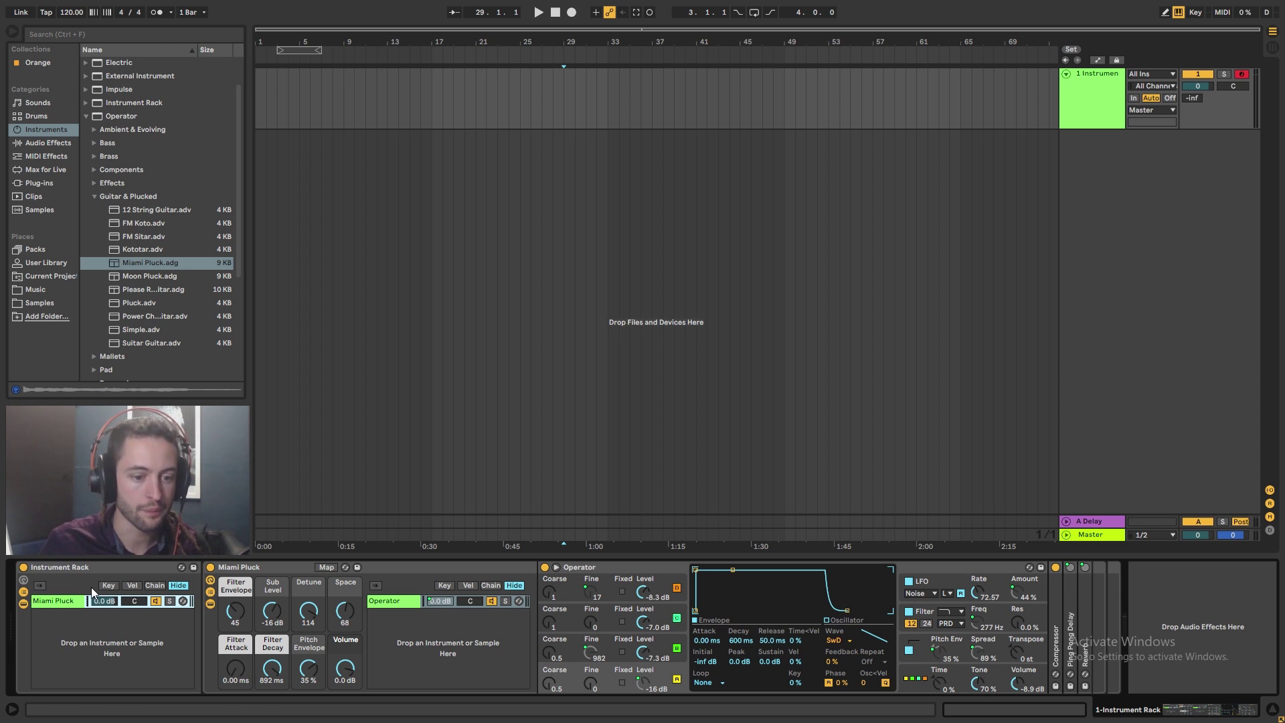
Add the Moon Pluck preset as the rack's second chain and show the devices of its inner Operator chain
left_click(142, 277)
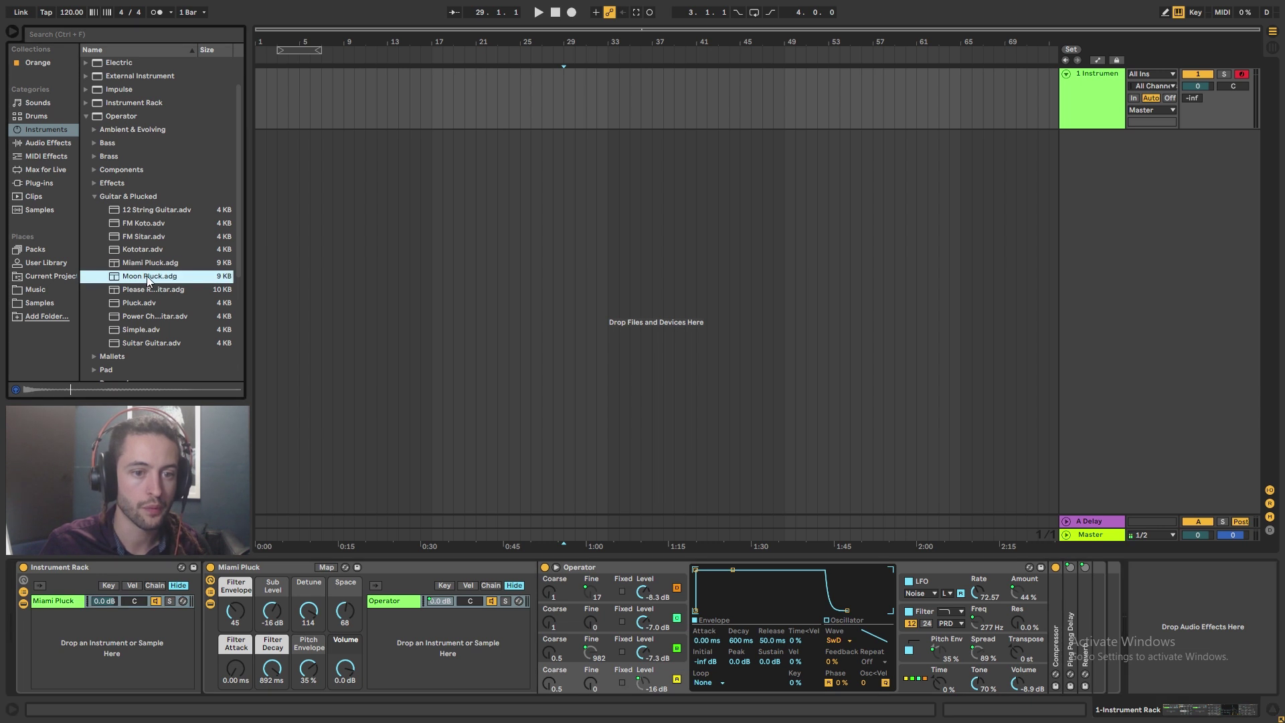
left_click_drag(147, 276, 46, 633)
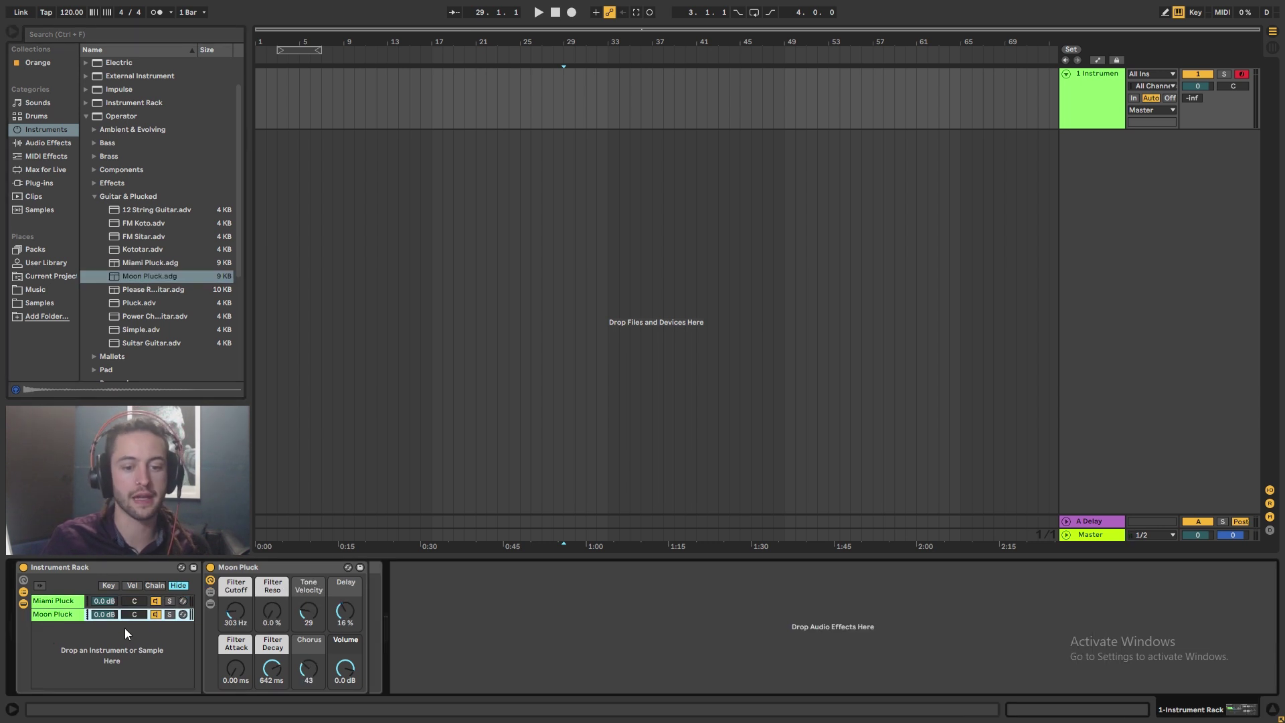
left_click(47, 614)
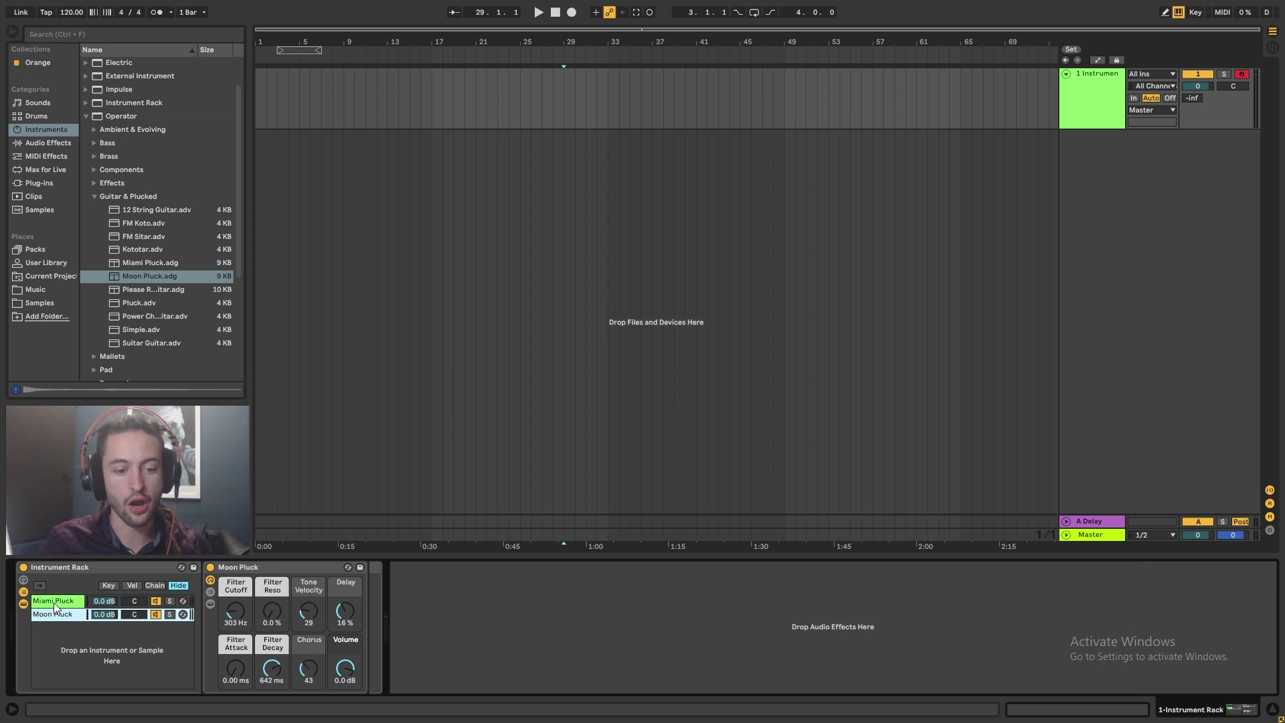
left_click(56, 600)
left_click(72, 615)
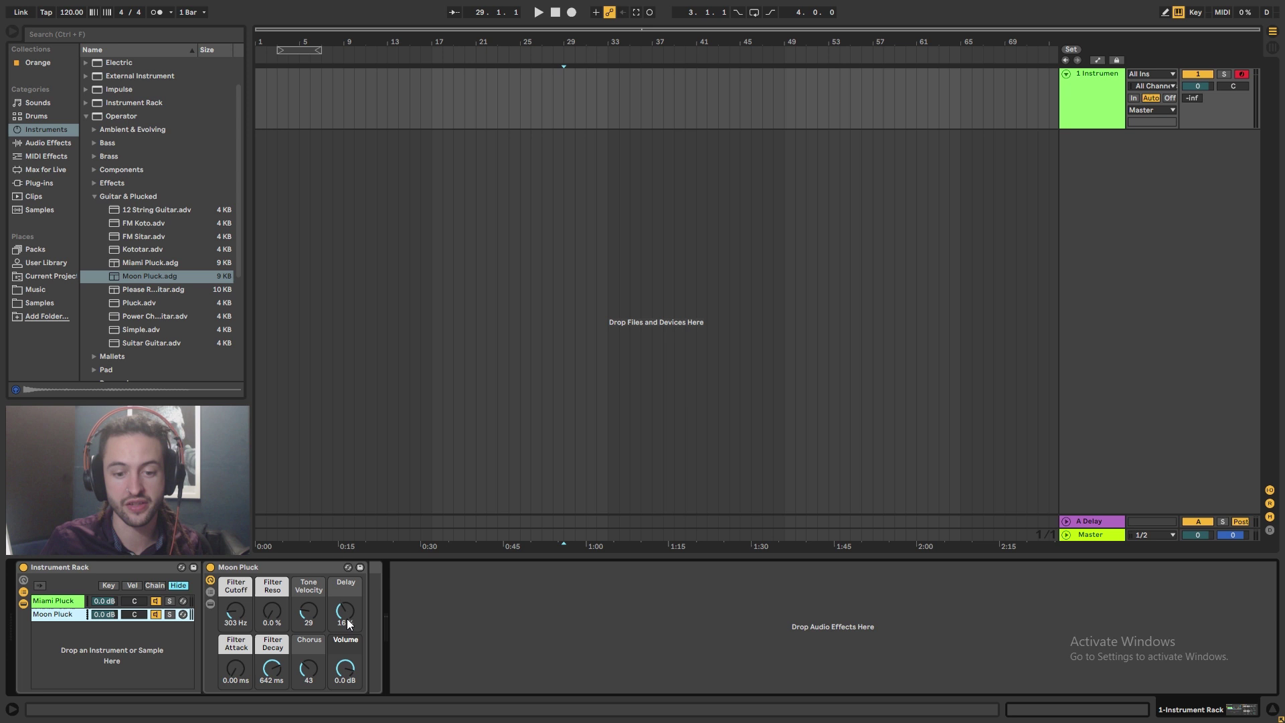
left_click(211, 593)
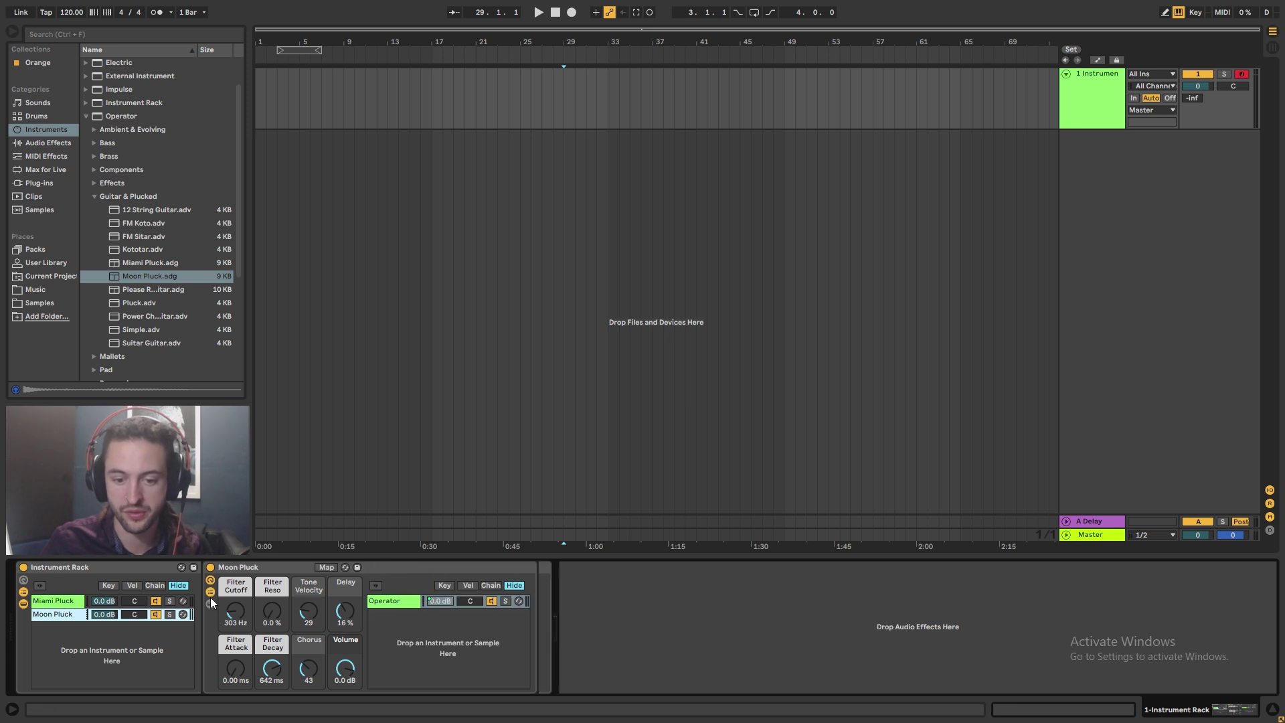
left_click(411, 605)
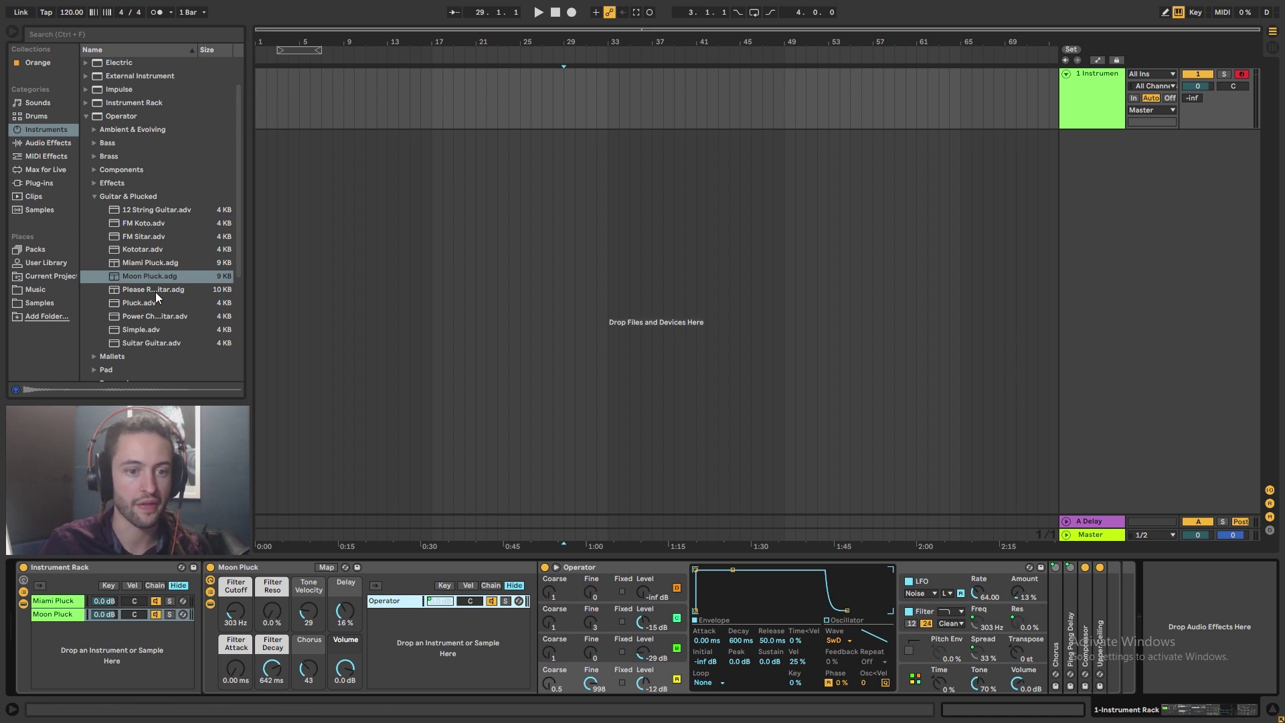
Preview several Guitar & Plucked presets and add Pluck.adv as the rack's third chain
left_click(134, 301)
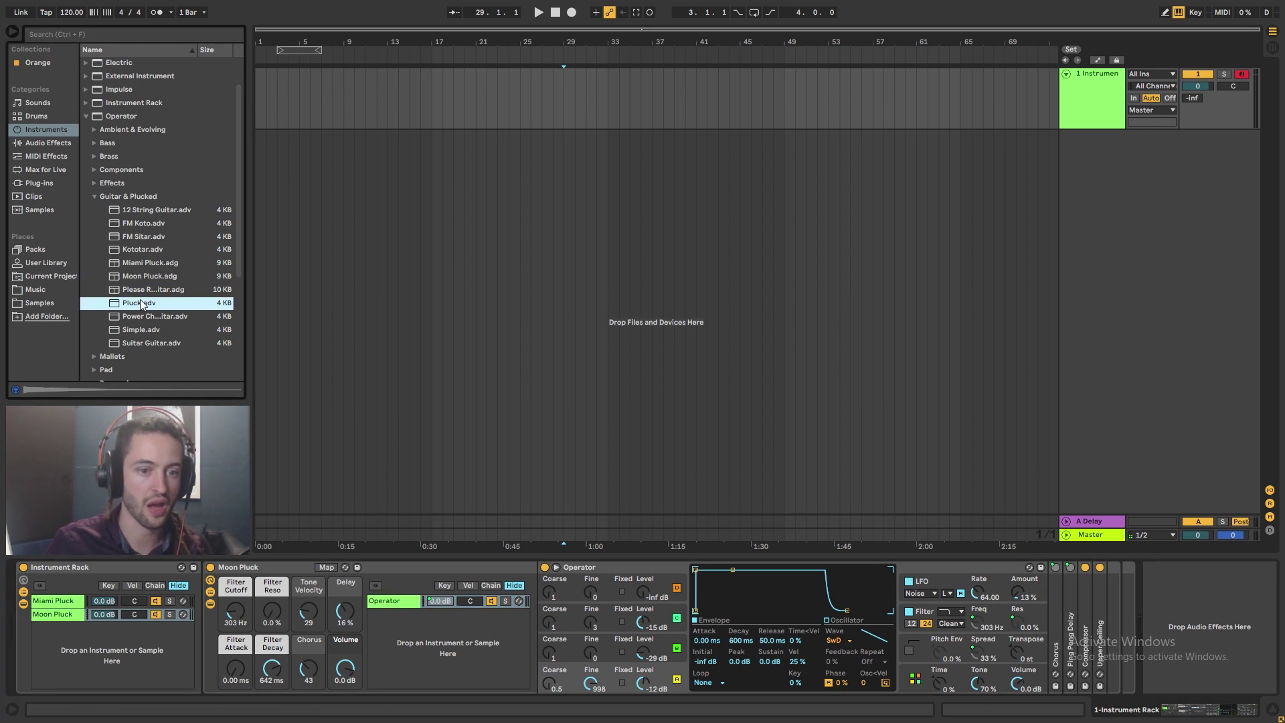
left_click(142, 288)
left_click(149, 237)
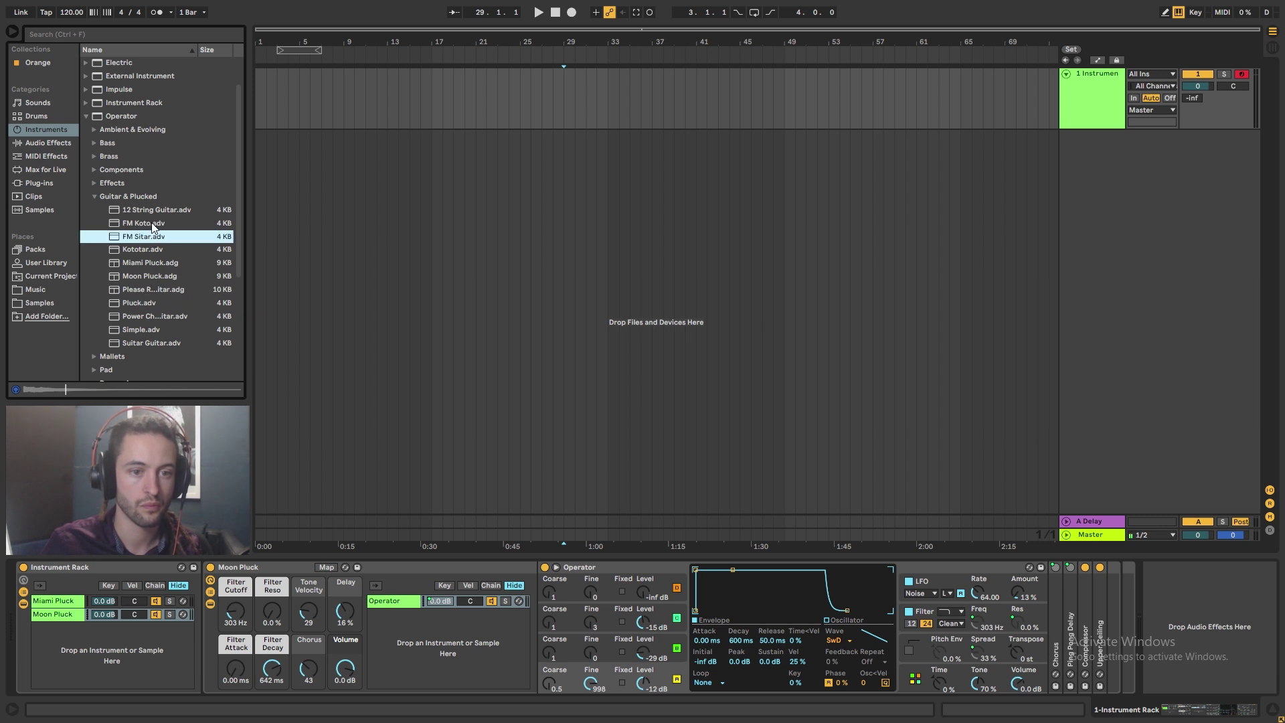
left_click(155, 223)
left_click(155, 211)
left_click(143, 305)
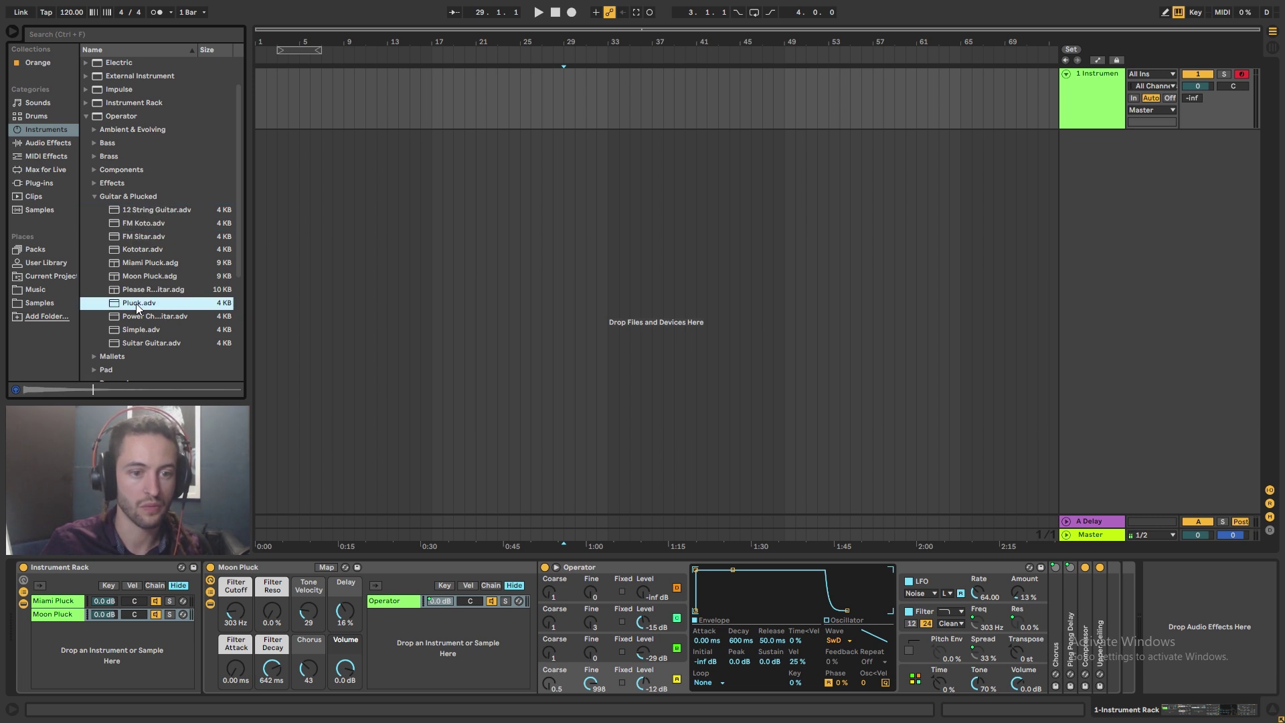
left_click_drag(135, 303, 99, 658)
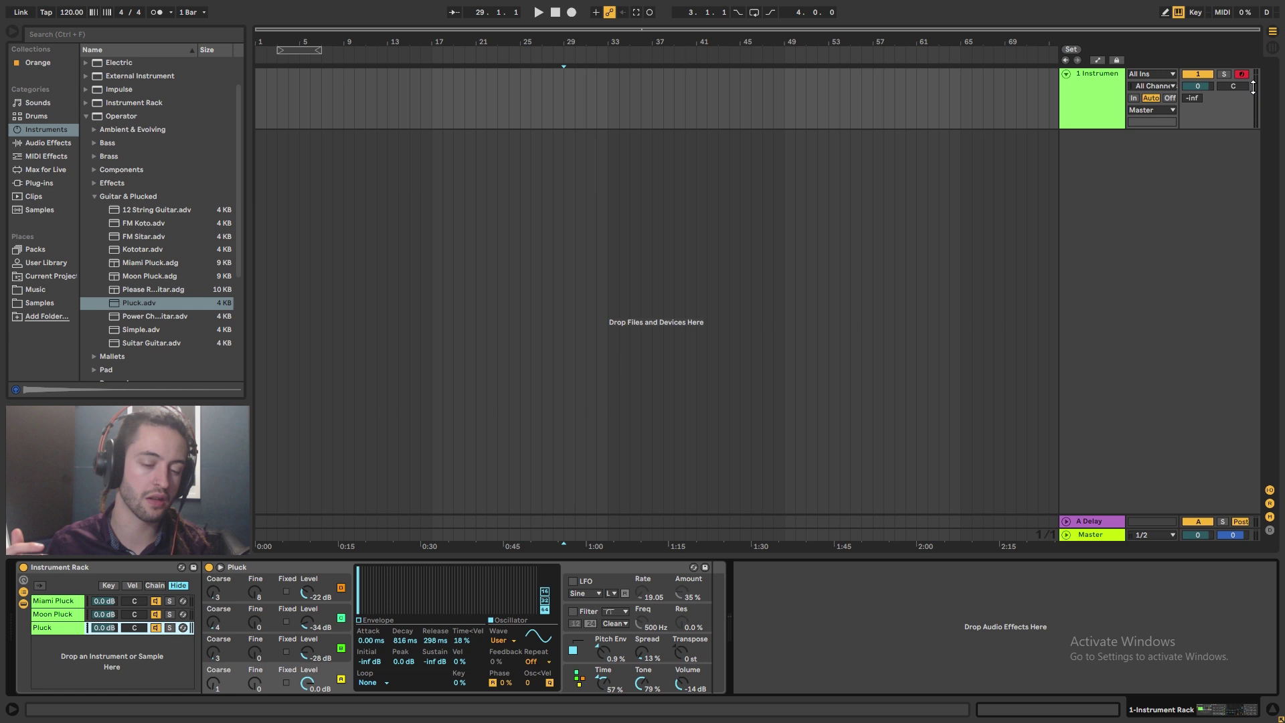
Show the rack's chain select zones, stagger Moon Pluck at 1 and Pluck at 2, and test them with the chain selector
left_click(150, 585)
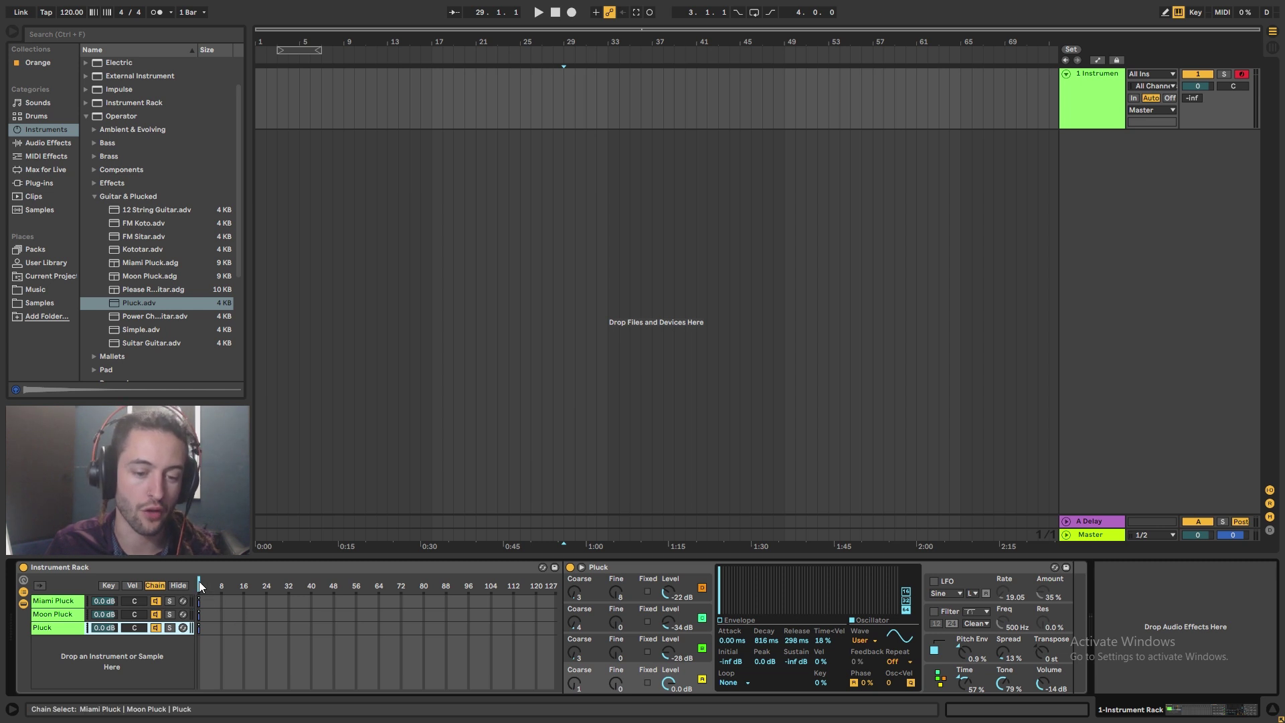
mouse_move(199, 581)
left_mouse_down()
mouse_move(555, 582)
mouse_move(199, 585)
left_mouse_up()
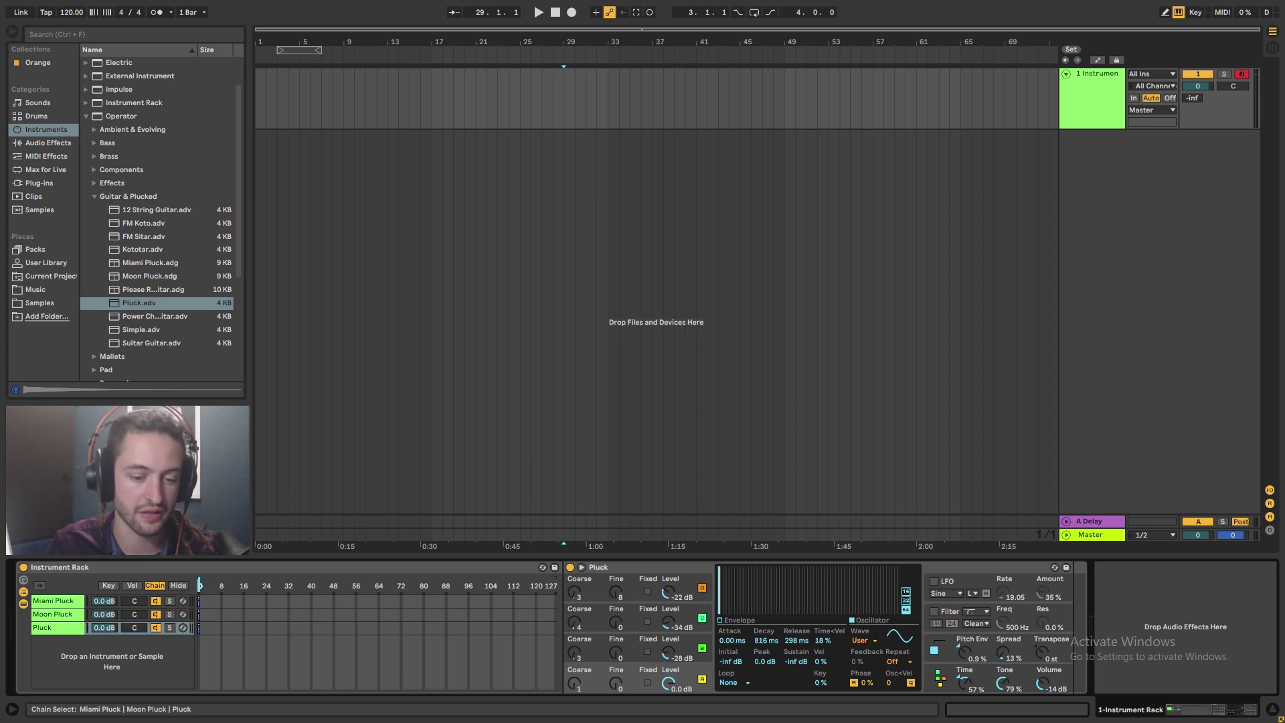
left_click(200, 601)
mouse_move(200, 600)
left_mouse_down()
mouse_move(471, 600)
mouse_move(200, 601)
left_mouse_up()
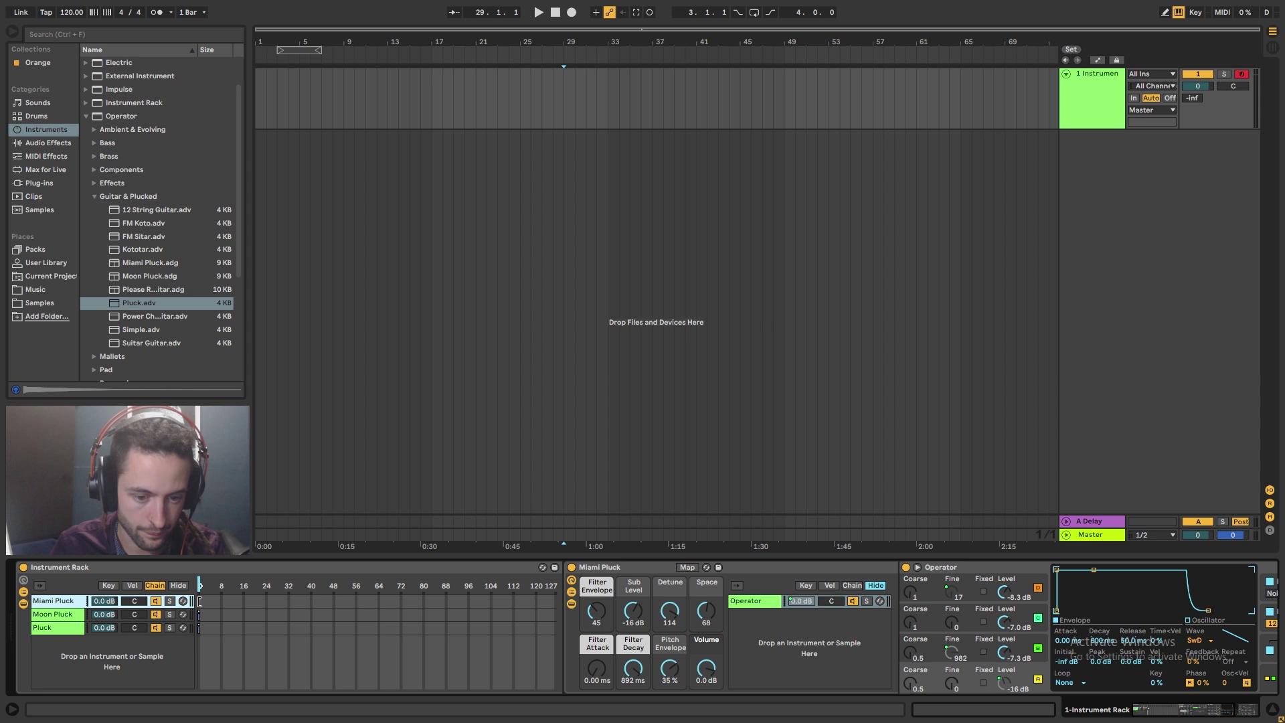
left_click(201, 613)
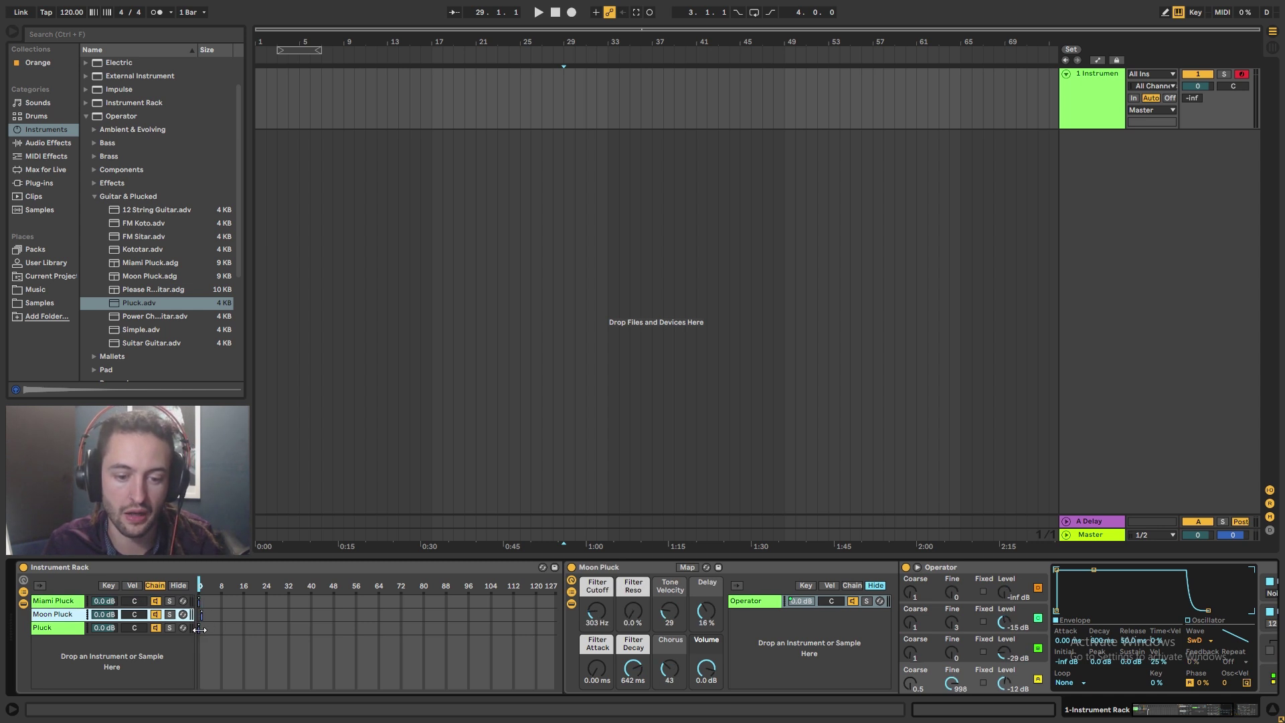
left_click(199, 629)
left_click_drag(202, 629, 205, 630)
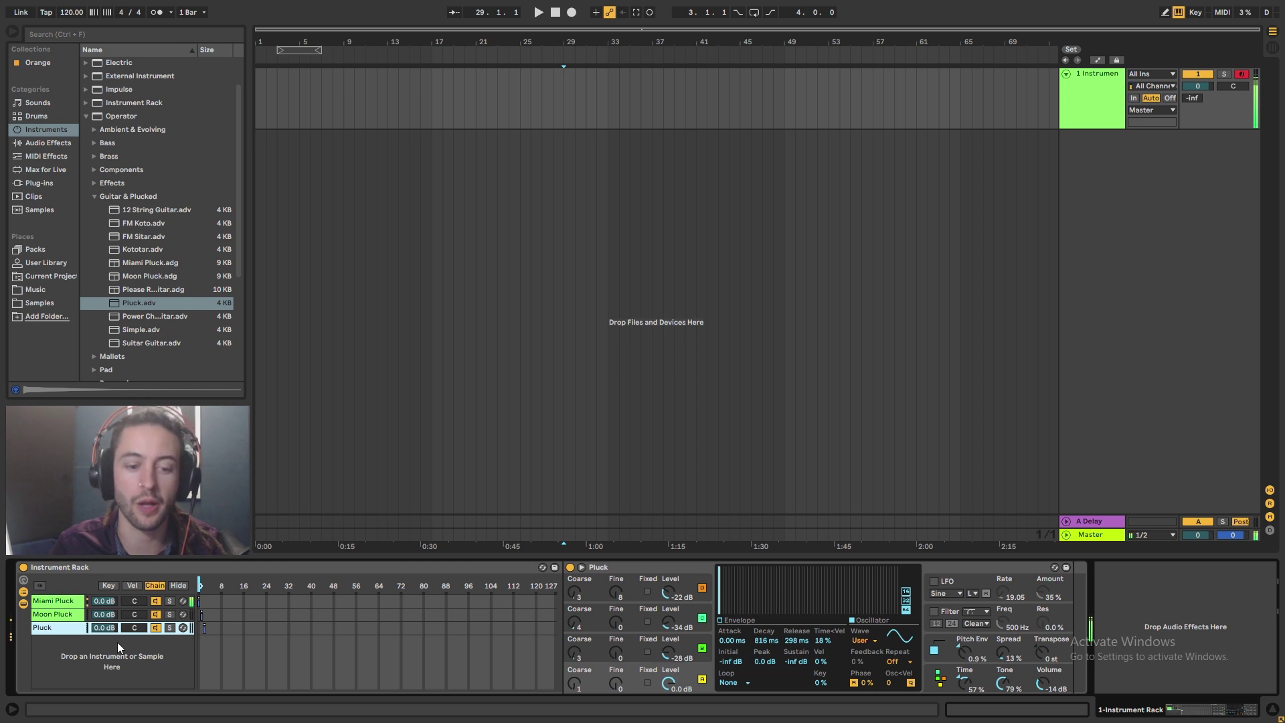
left_click(199, 584)
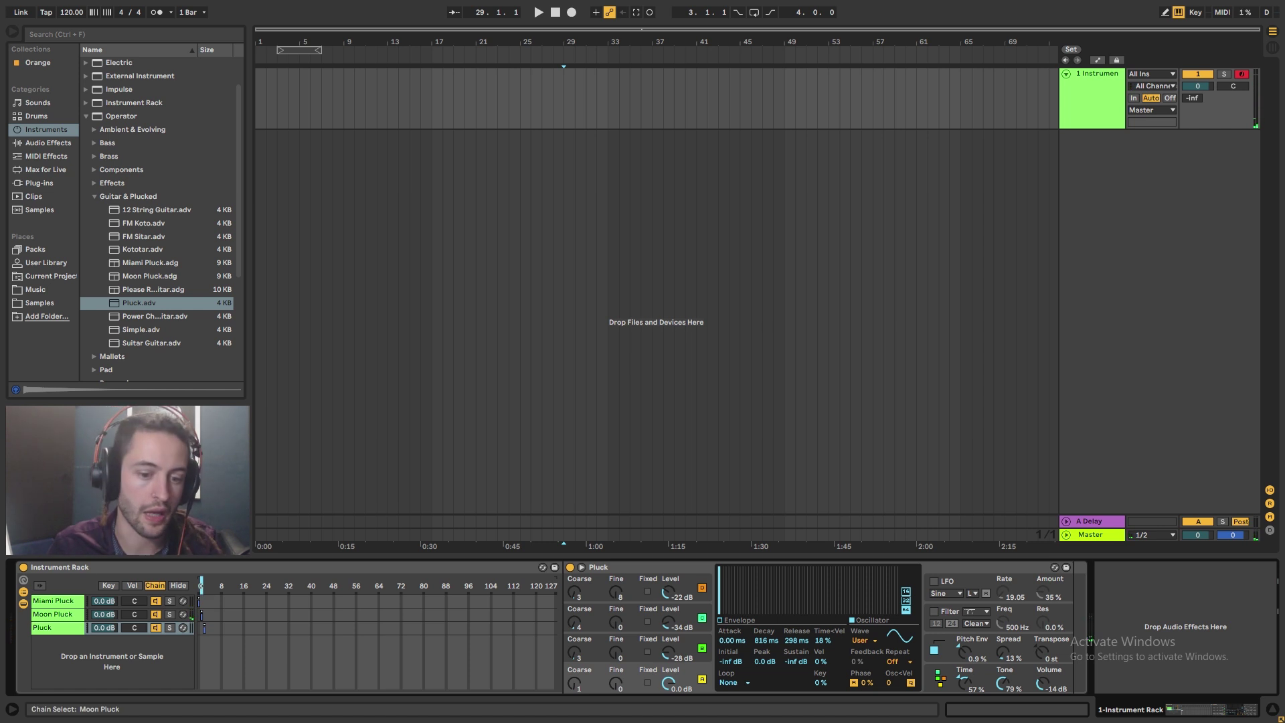
left_click_drag(203, 585, 199, 585)
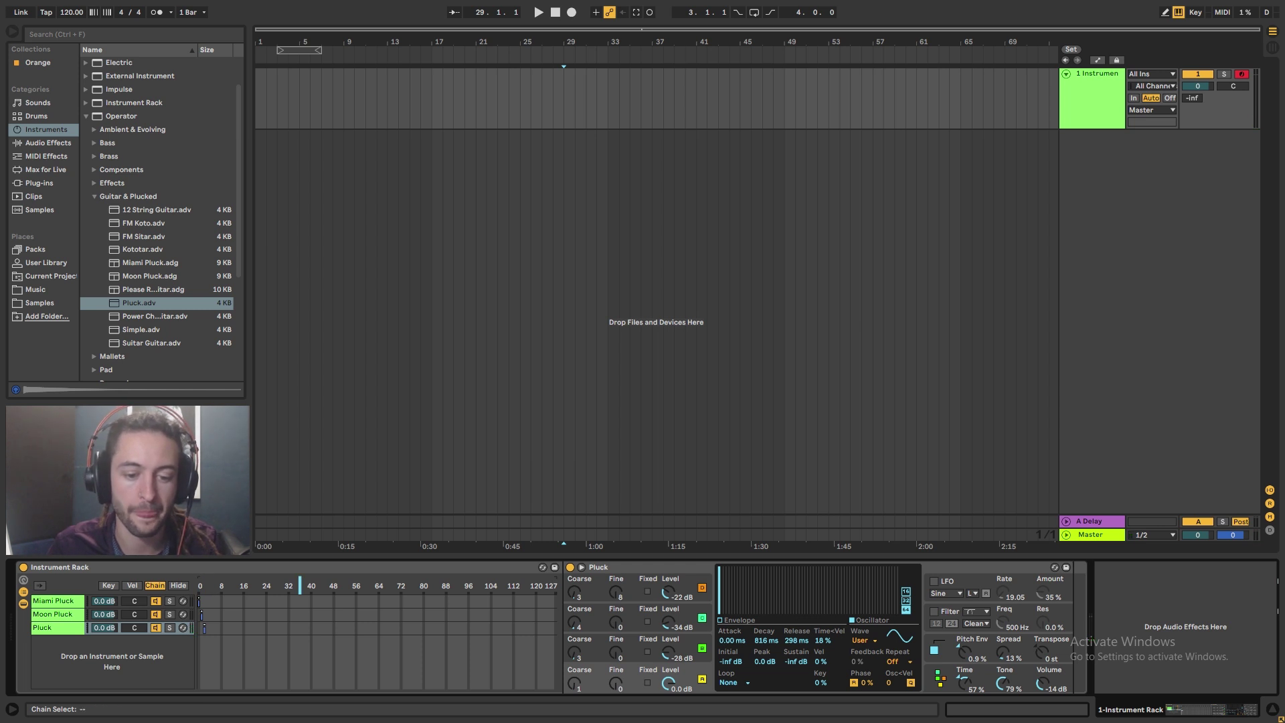
Extend the chain select zones of Miami Pluck, Moon Pluck and Pluck across the full 0 to 127 range, testing with the chain selector
left_click_drag(300, 585, 555, 612)
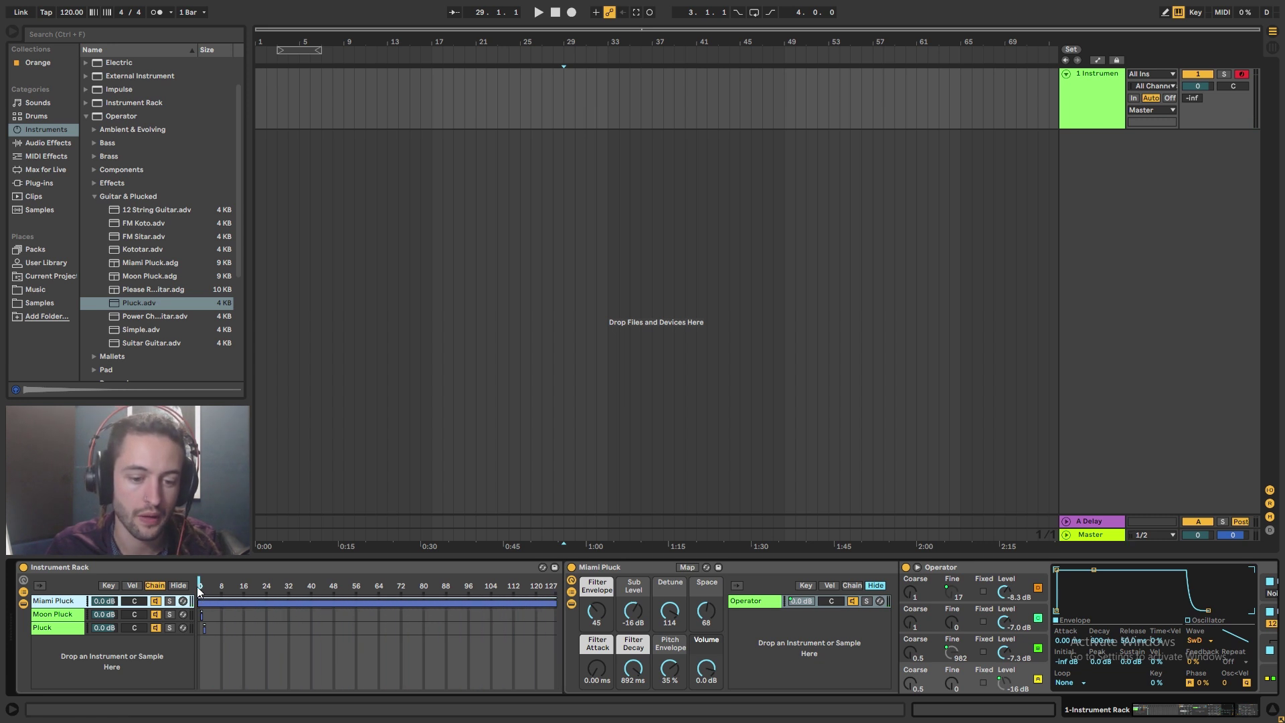
left_click_drag(198, 586, 252, 586)
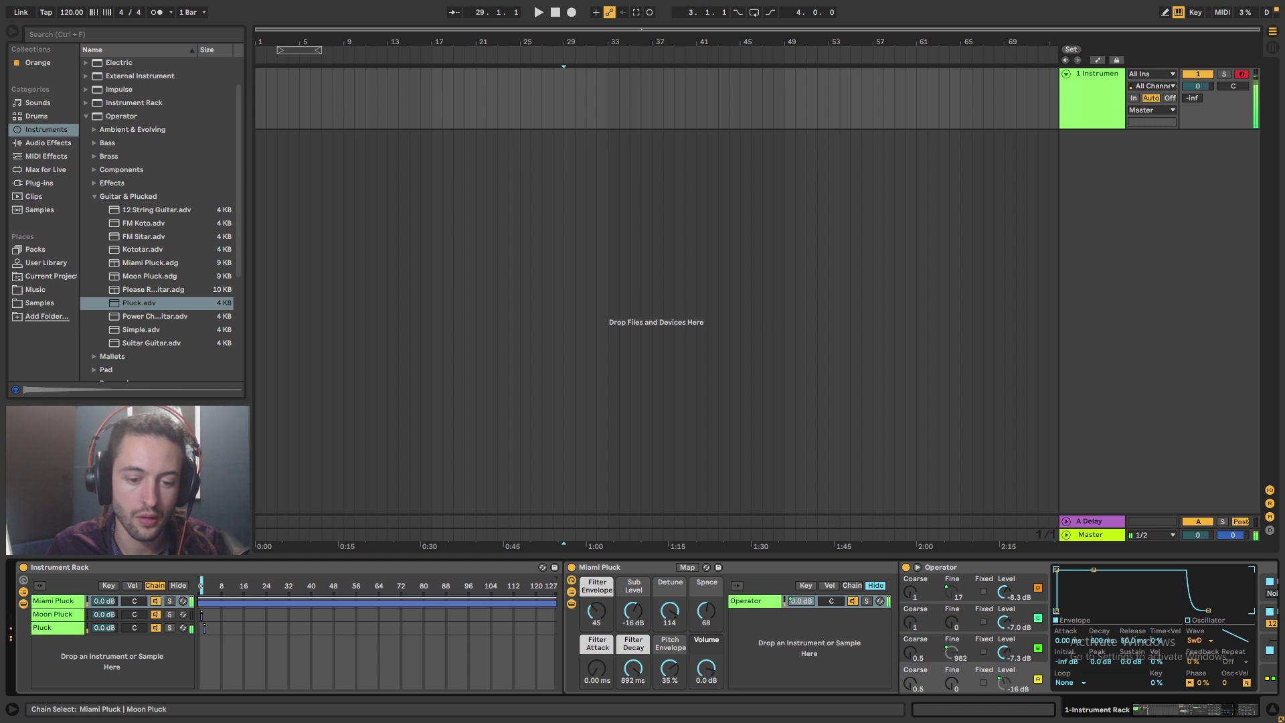
left_click_drag(202, 585, 556, 586)
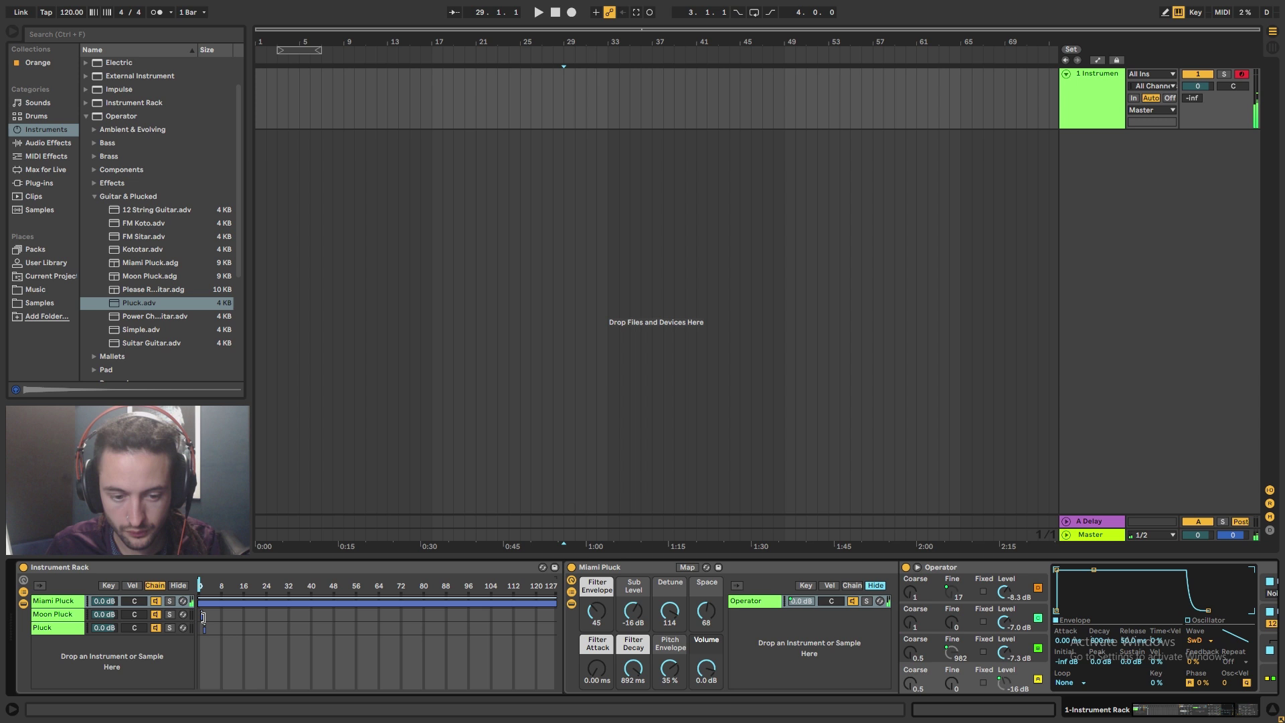
mouse_move(202, 616)
left_mouse_down()
mouse_move(412, 627)
mouse_move(184, 616)
left_mouse_up()
left_click_drag(412, 614, 556, 615)
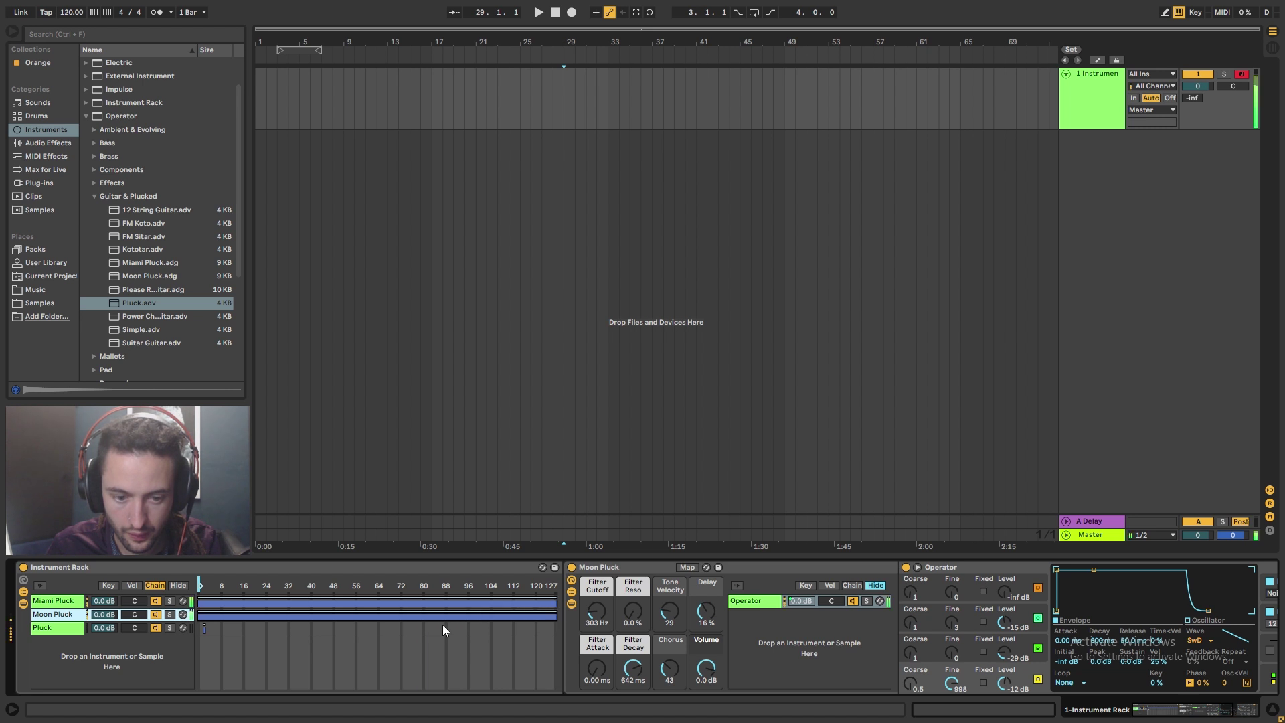
left_click(200, 586)
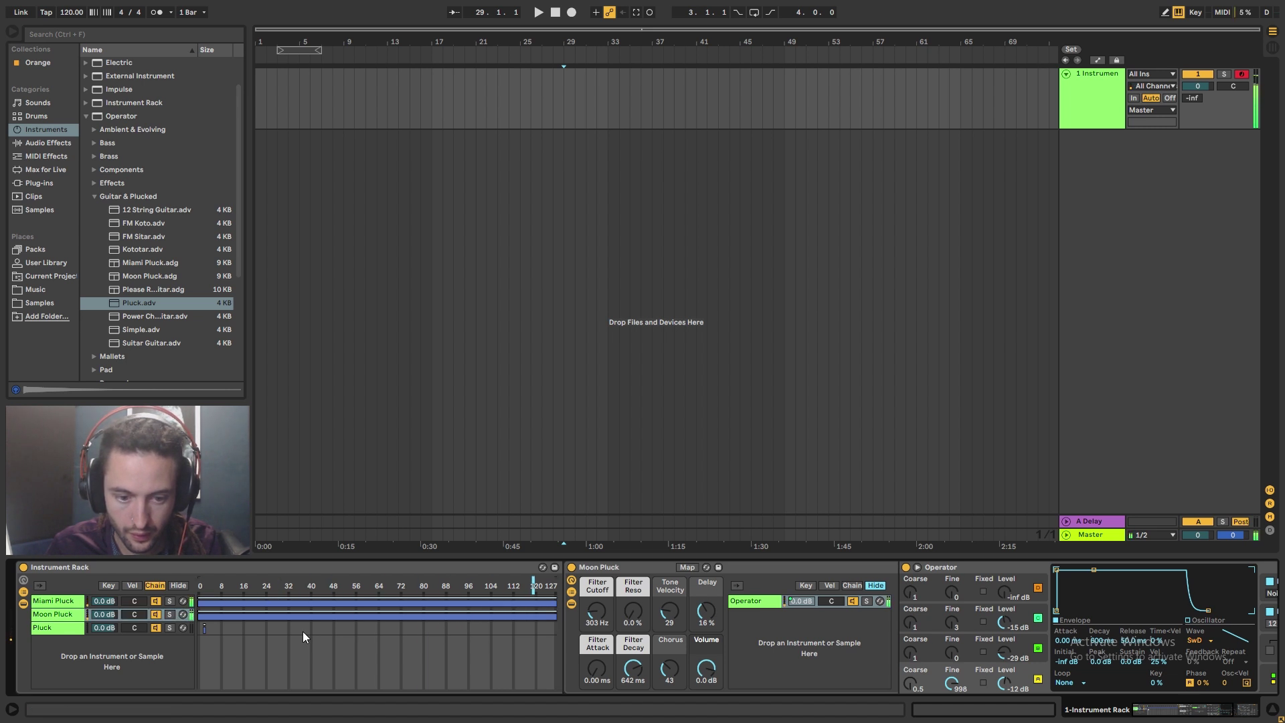
mouse_move(204, 630)
left_mouse_down()
mouse_move(487, 633)
mouse_move(549, 596)
mouse_move(502, 584)
mouse_move(275, 583)
mouse_move(555, 583)
left_mouse_up()
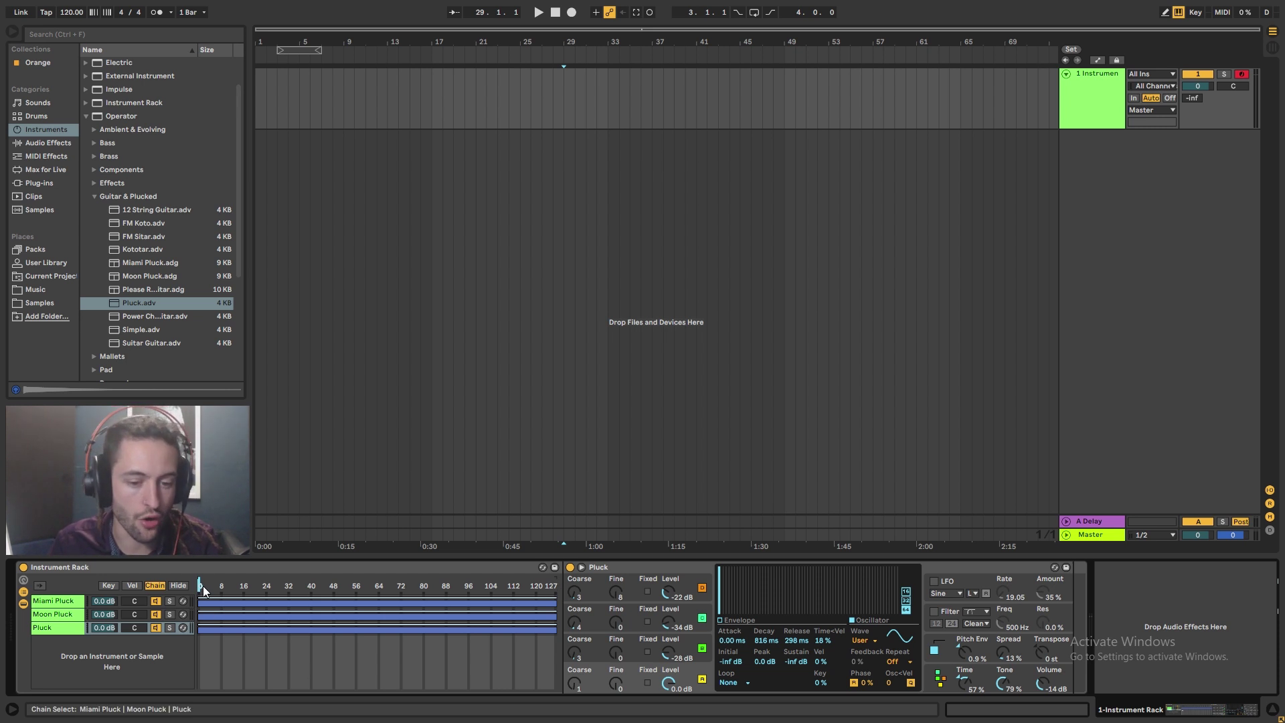
Overlap the chain zones at about 0–64 for Miami Pluck, 32–96 for Moon Pluck and 64–127 for Pluck, then sweep the chain selector through them
mouse_move(199, 588)
left_mouse_down()
mouse_move(556, 589)
mouse_move(199, 589)
mouse_move(505, 589)
mouse_move(340, 589)
left_mouse_up()
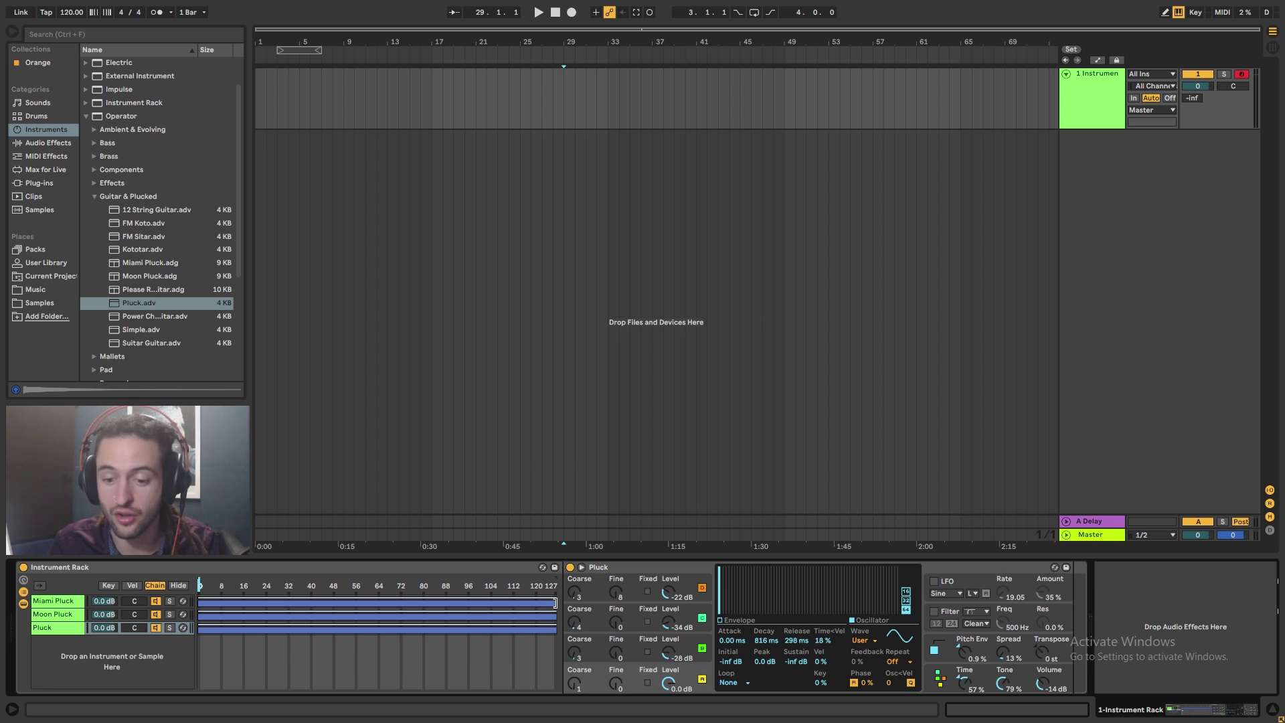
left_click_drag(557, 601, 379, 597)
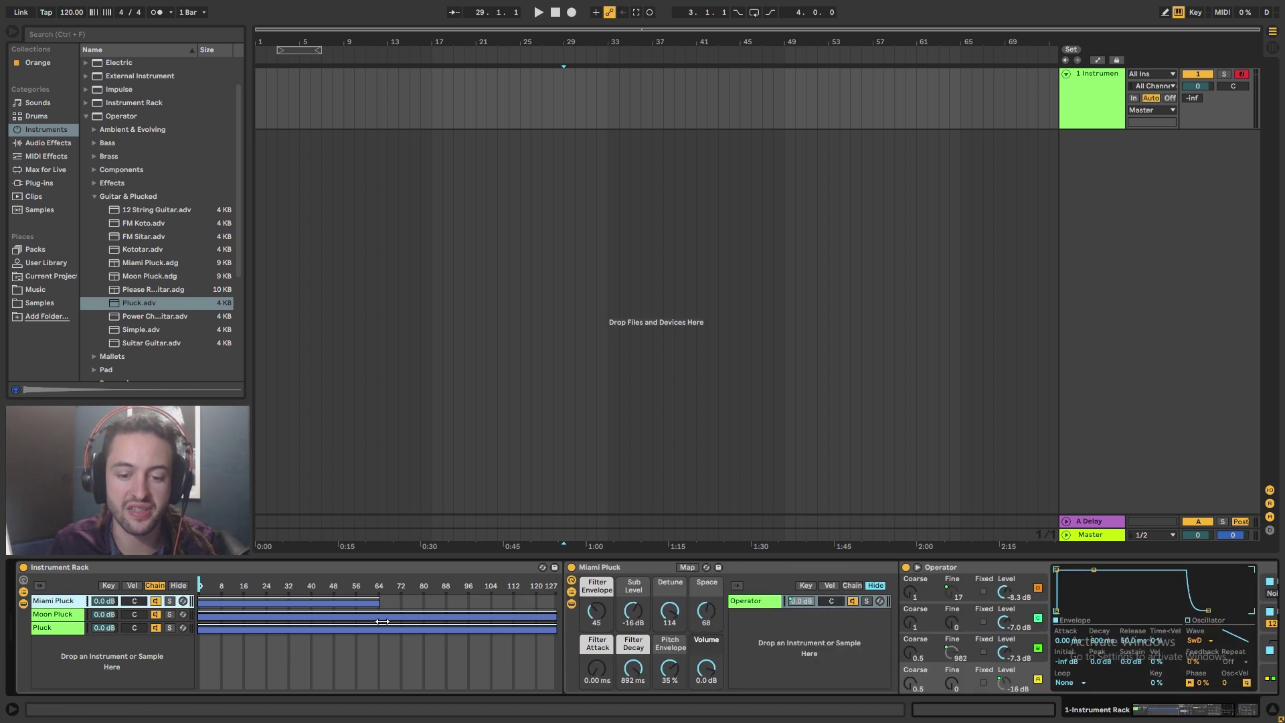
left_click_drag(201, 615, 287, 615)
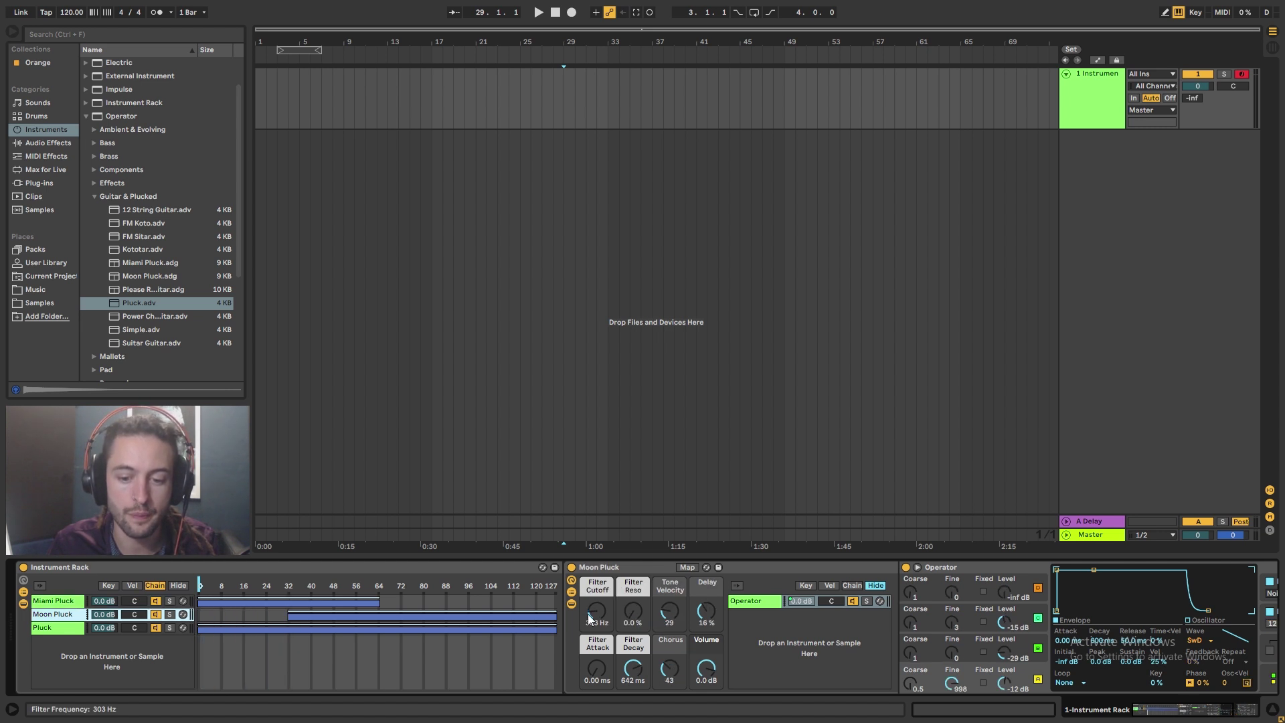
left_click_drag(558, 614, 465, 615)
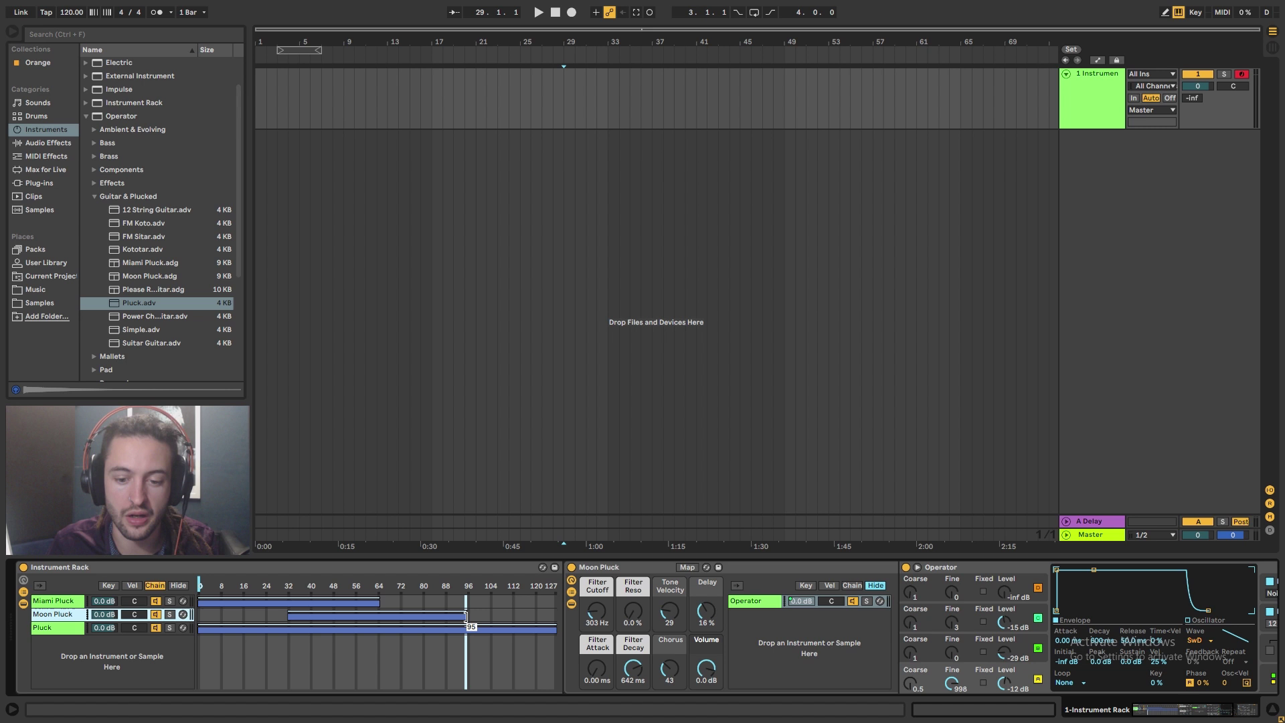
left_click_drag(198, 629, 379, 629)
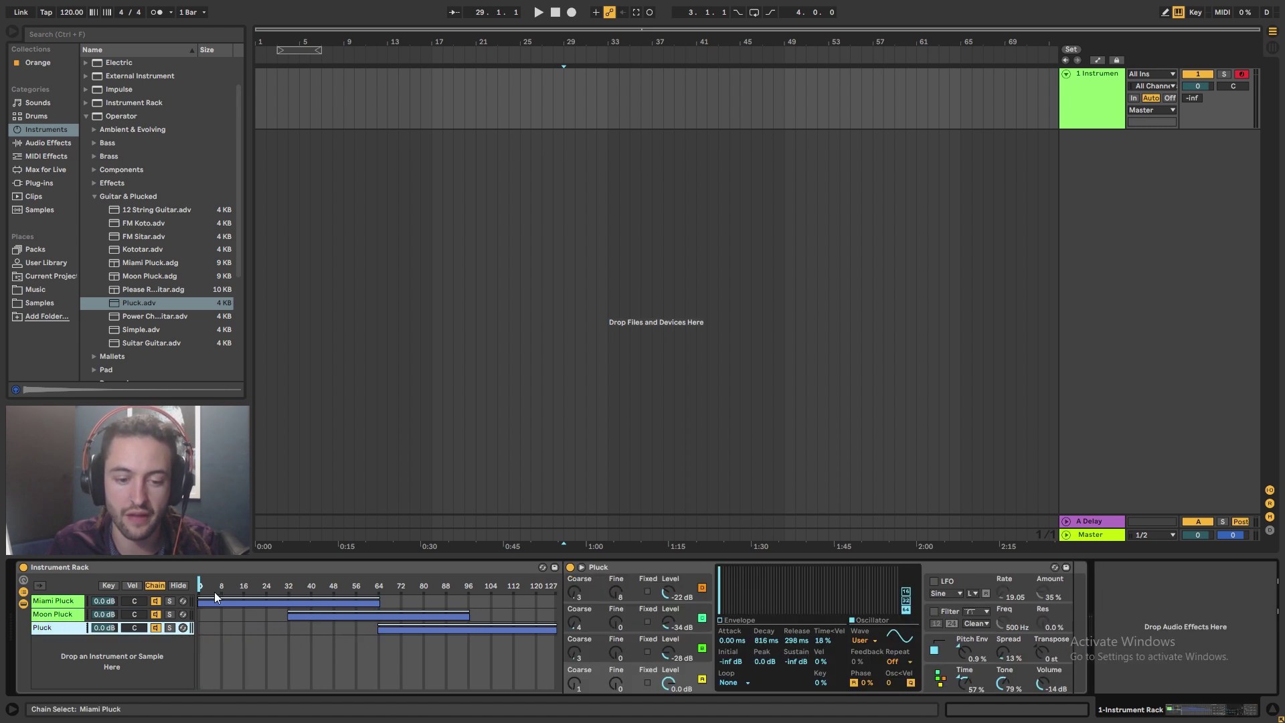
left_click_drag(200, 584, 287, 585)
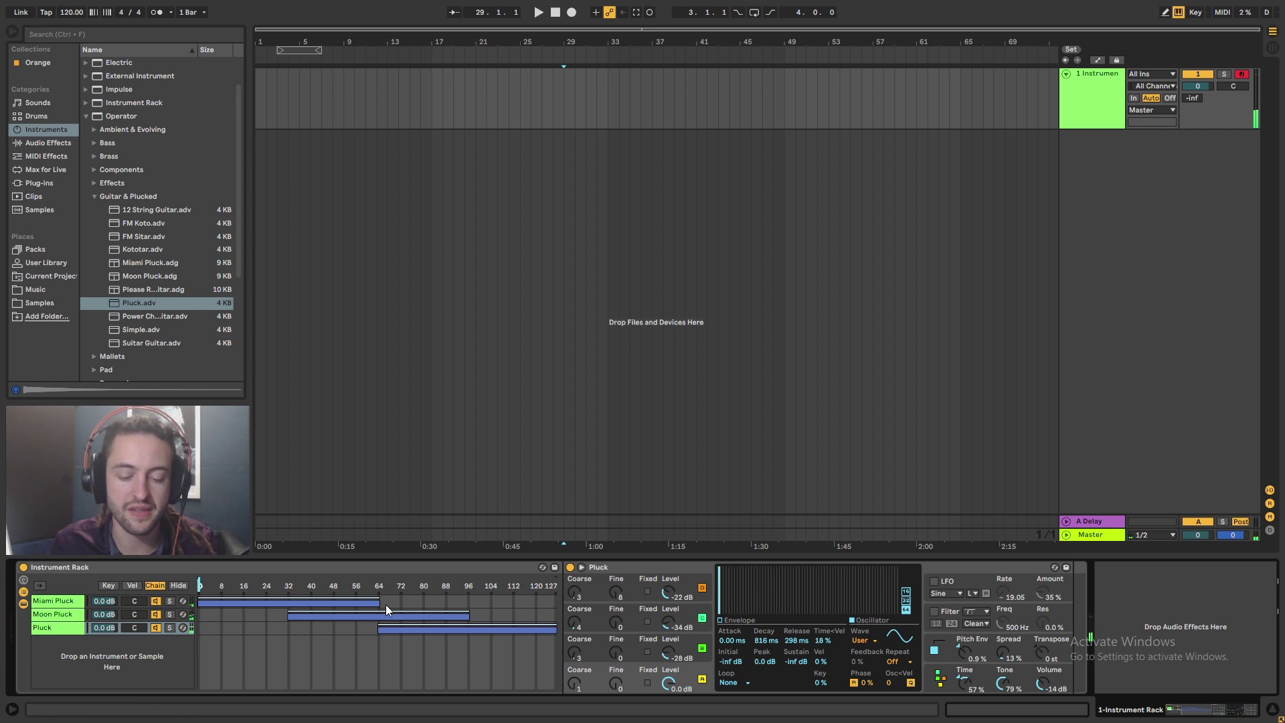
Extend the chain select zones of Miami Pluck, Moon Pluck and Pluck to the full 0–127 range
left_click_drag(380, 603, 464, 601)
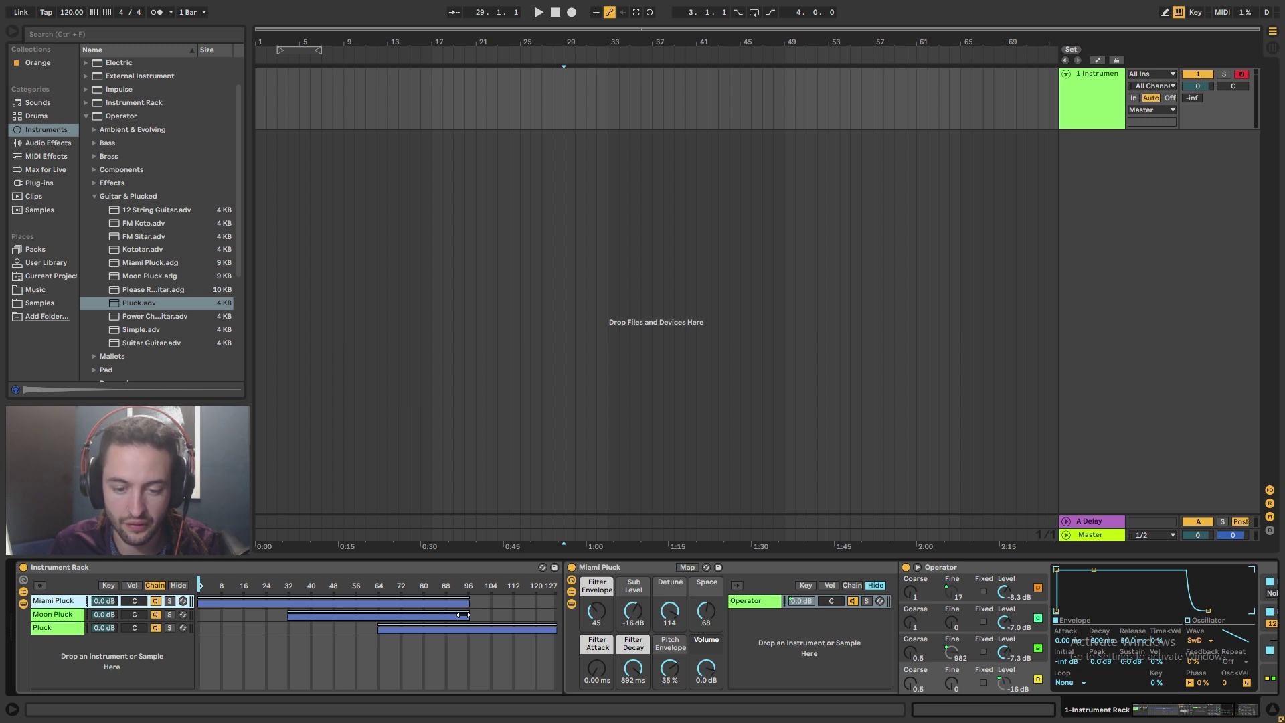
left_click_drag(293, 616, 198, 617)
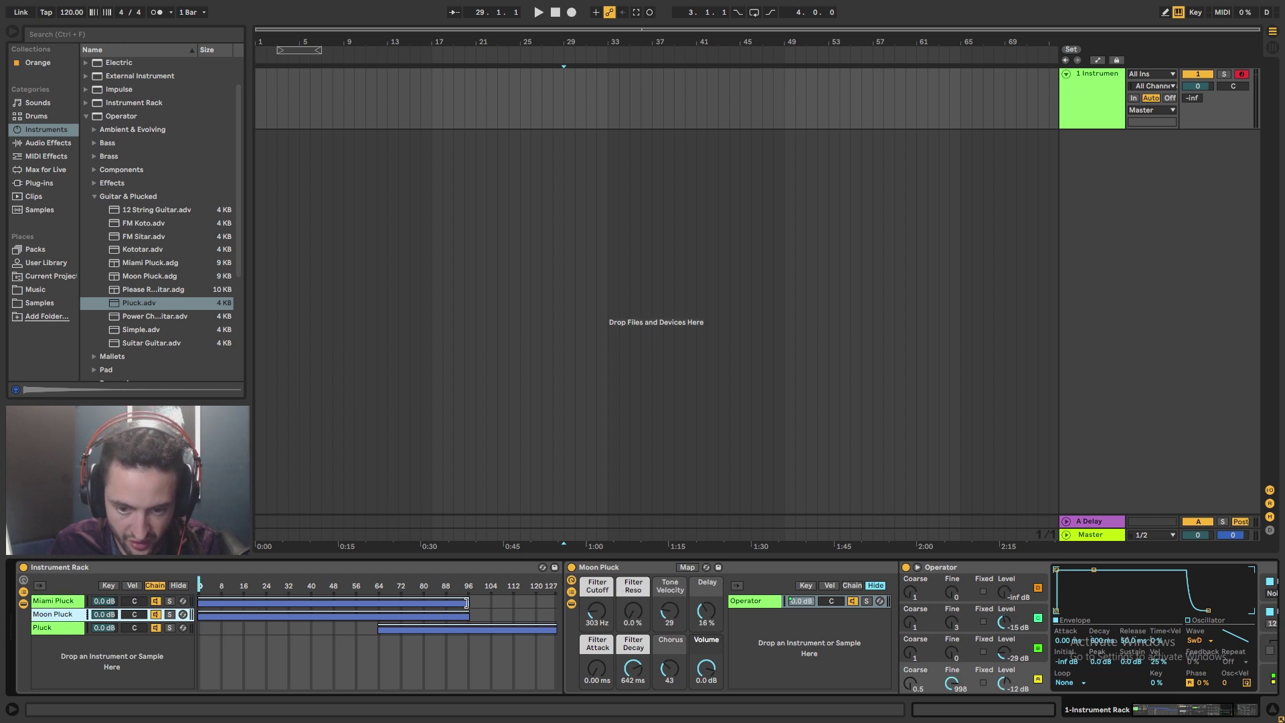
left_click_drag(466, 602, 597, 601)
left_click_drag(469, 614, 595, 621)
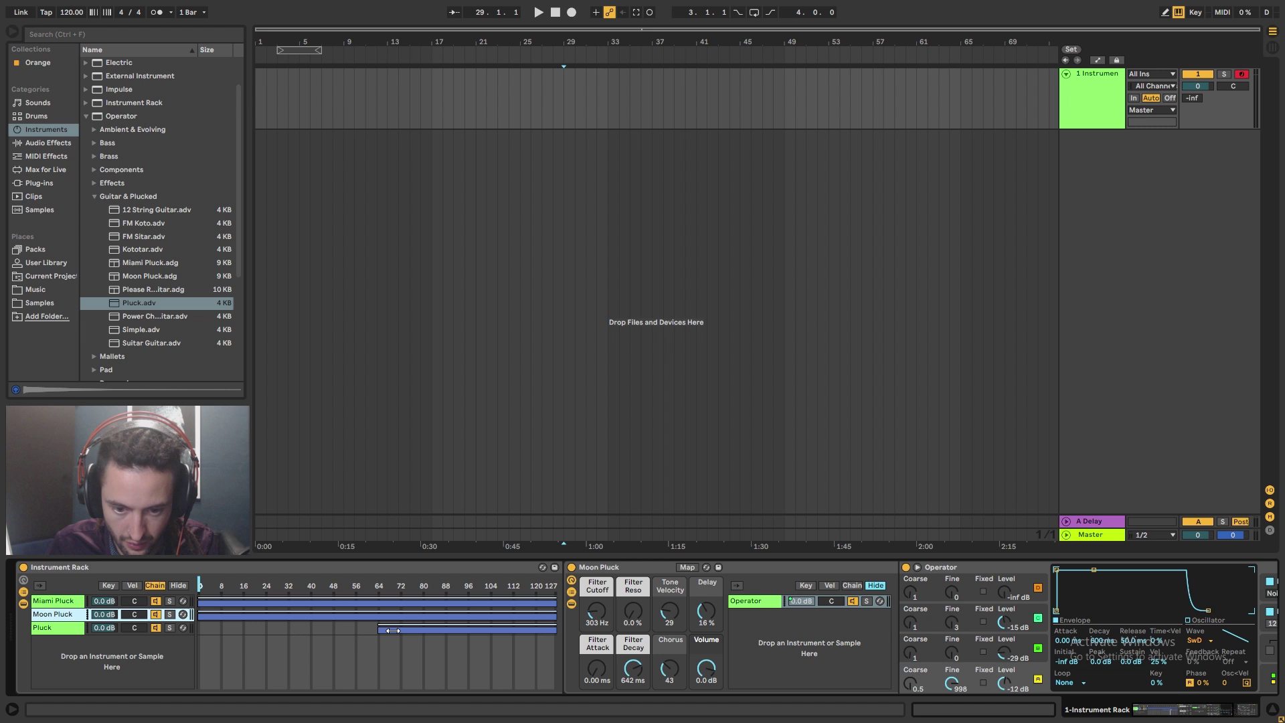
left_click_drag(382, 630, 198, 629)
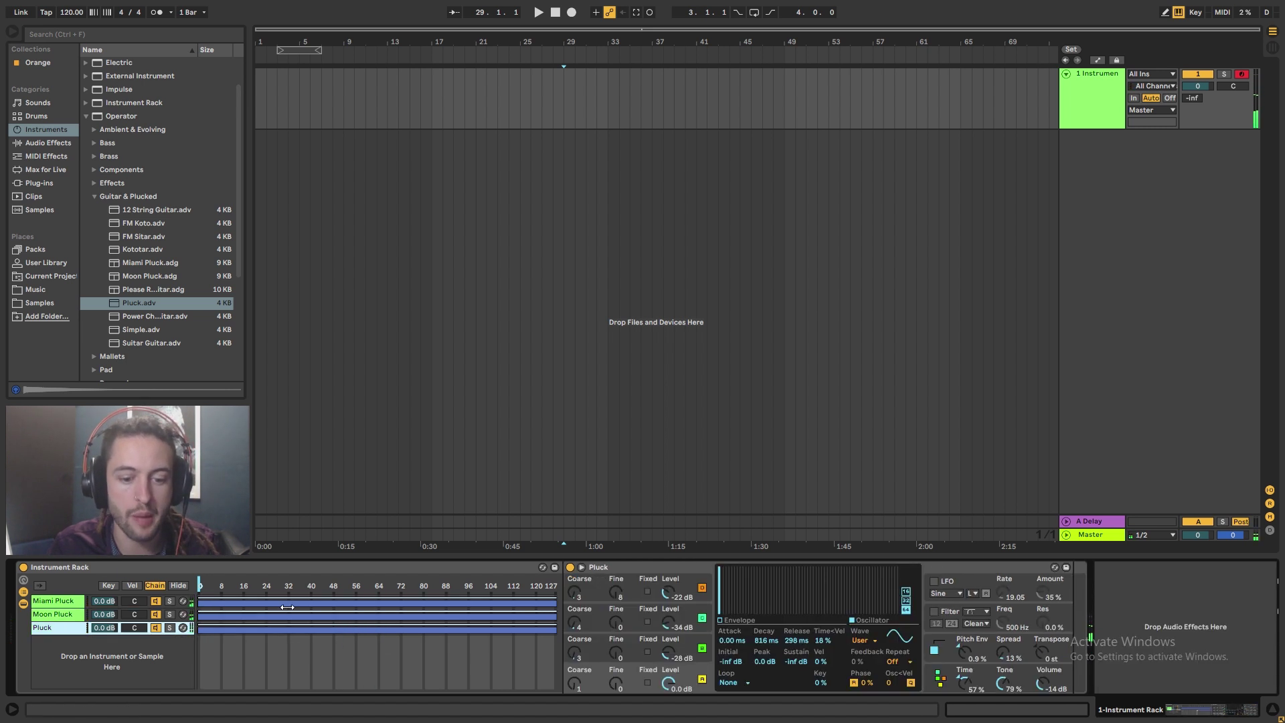
Add fades to Miami Pluck's chain zone, rising from 0 to 64 and falling from 64 to 127
left_click(199, 599)
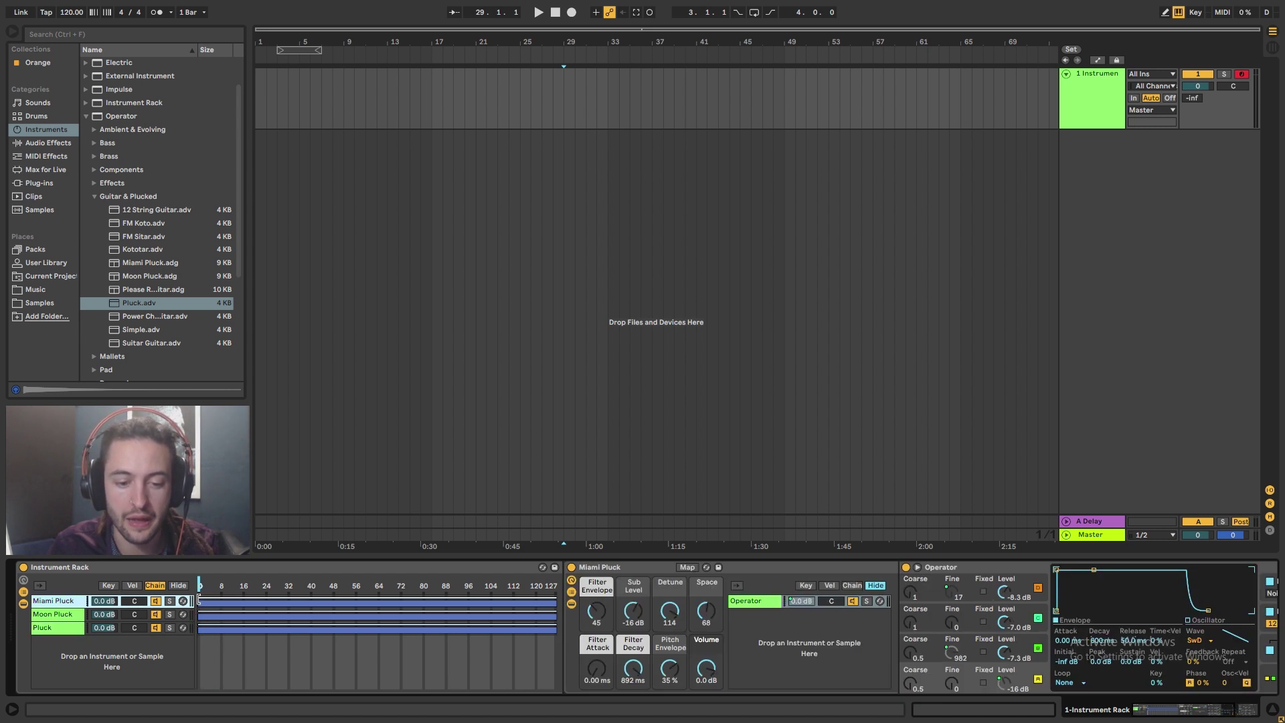
left_click_drag(199, 599, 379, 595)
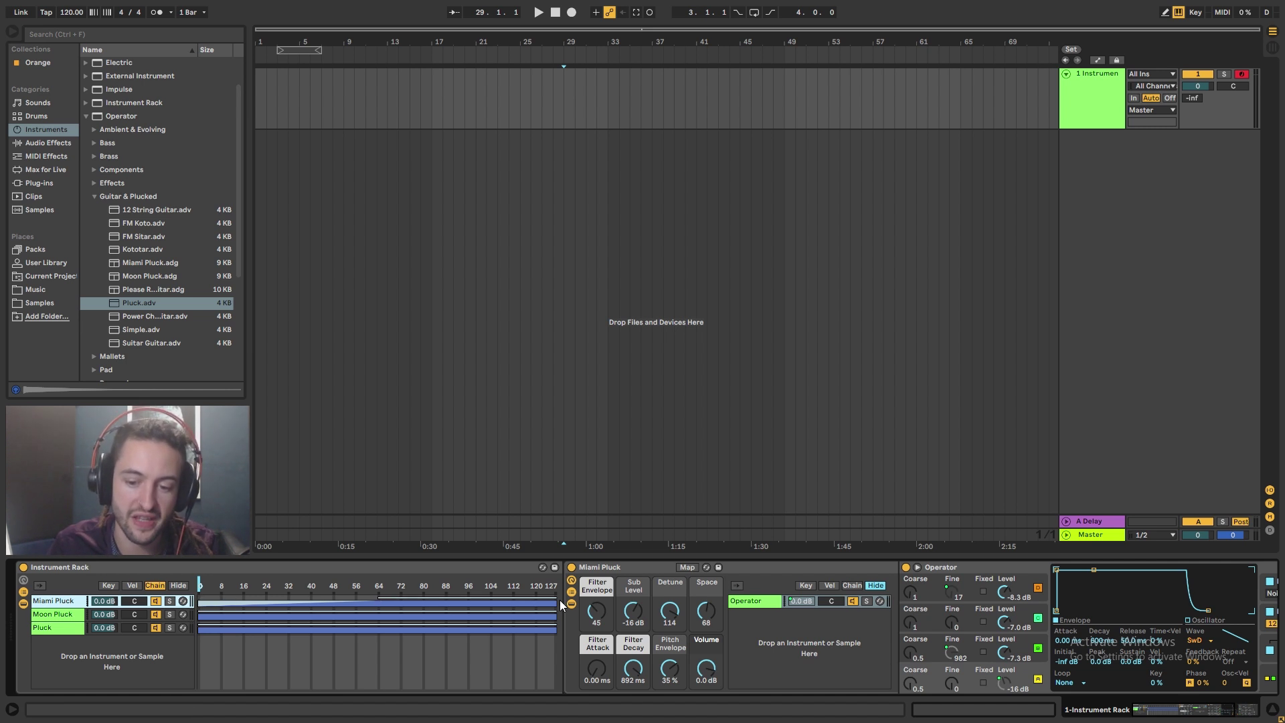
left_click_drag(561, 605, 381, 600)
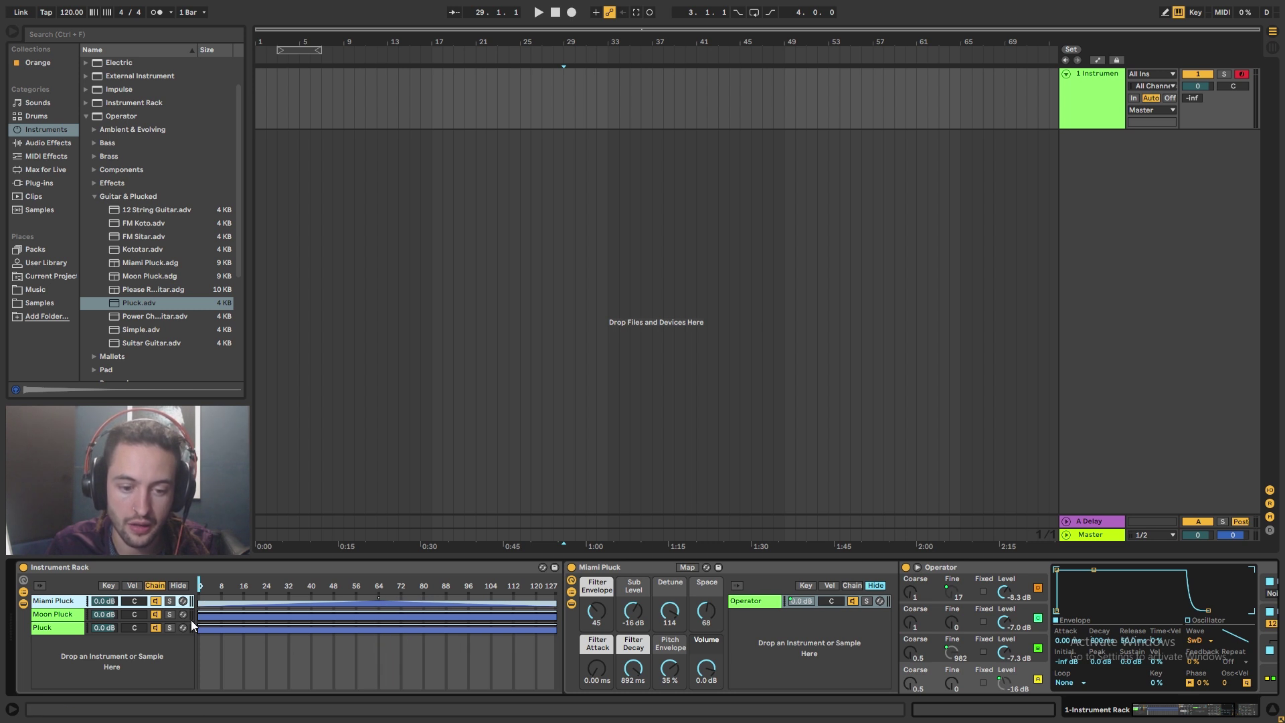
Deactivate the Moon Pluck and Pluck chains and sweep the chain selector through Miami Pluck's fades
left_click(154, 614)
left_click(154, 628)
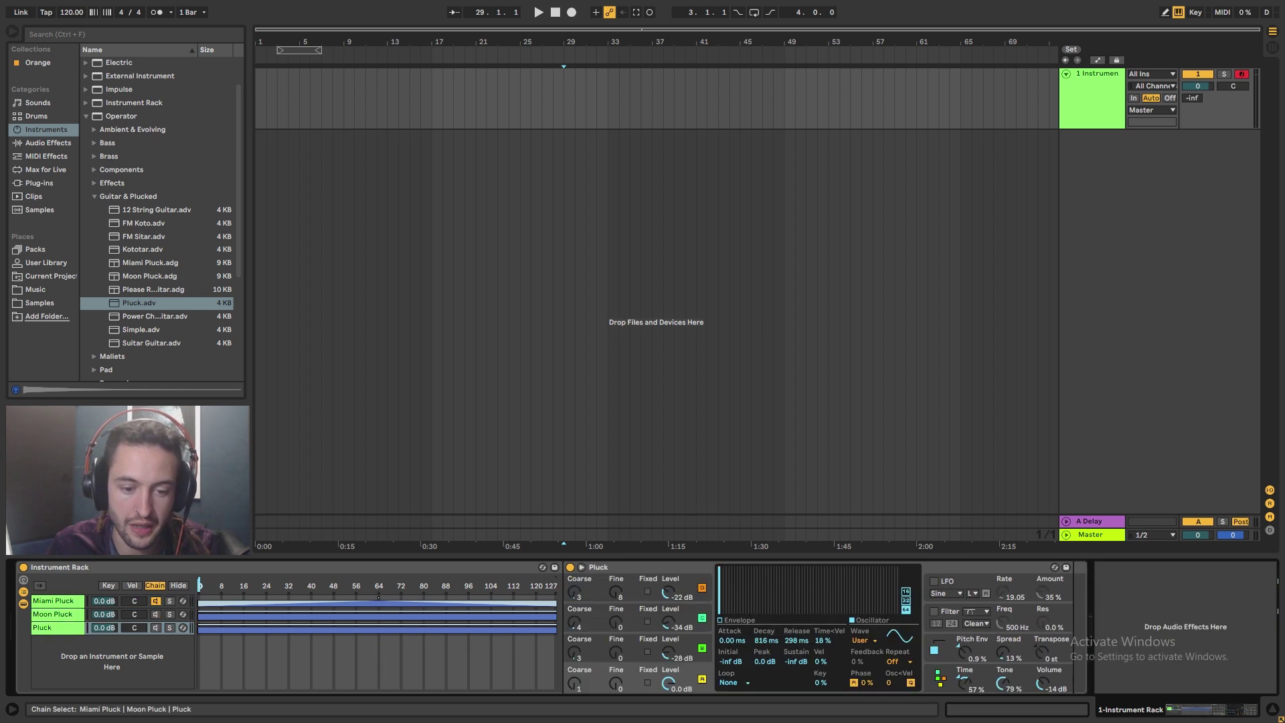
left_click_drag(200, 586, 232, 585)
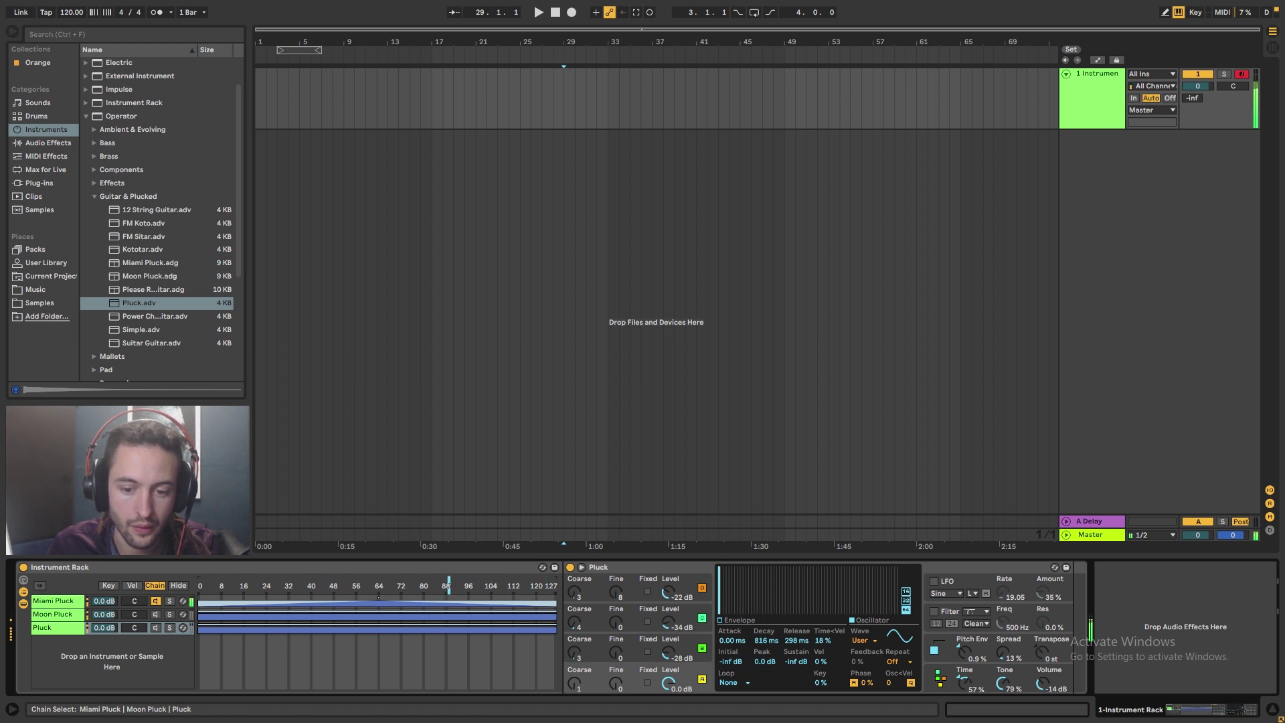
left_click_drag(449, 586, 328, 585)
left_click_drag(508, 585, 199, 585)
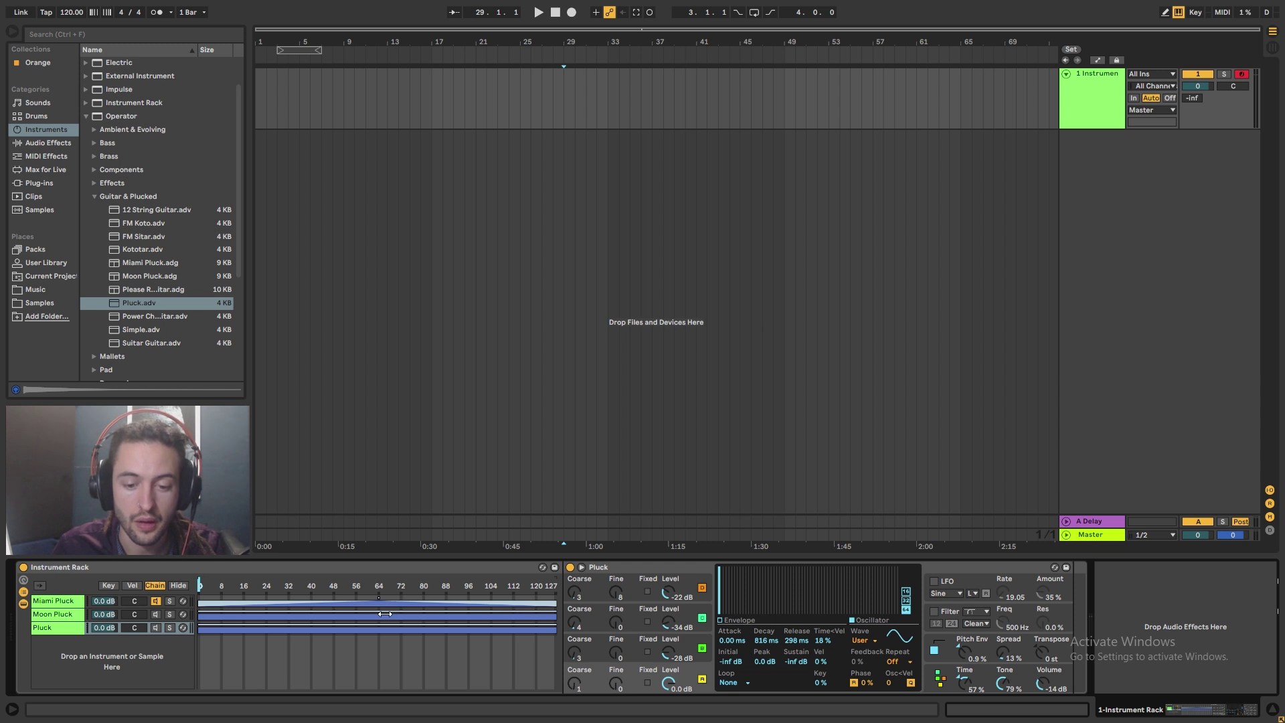
Start Moon Pluck's zone at 32 with a fade-in up to 64, sweep the chain selector and reactivate the chain
mouse_move(199, 583)
left_mouse_down()
mouse_move(345, 583)
mouse_move(198, 586)
mouse_move(275, 616)
mouse_move(376, 601)
left_mouse_up()
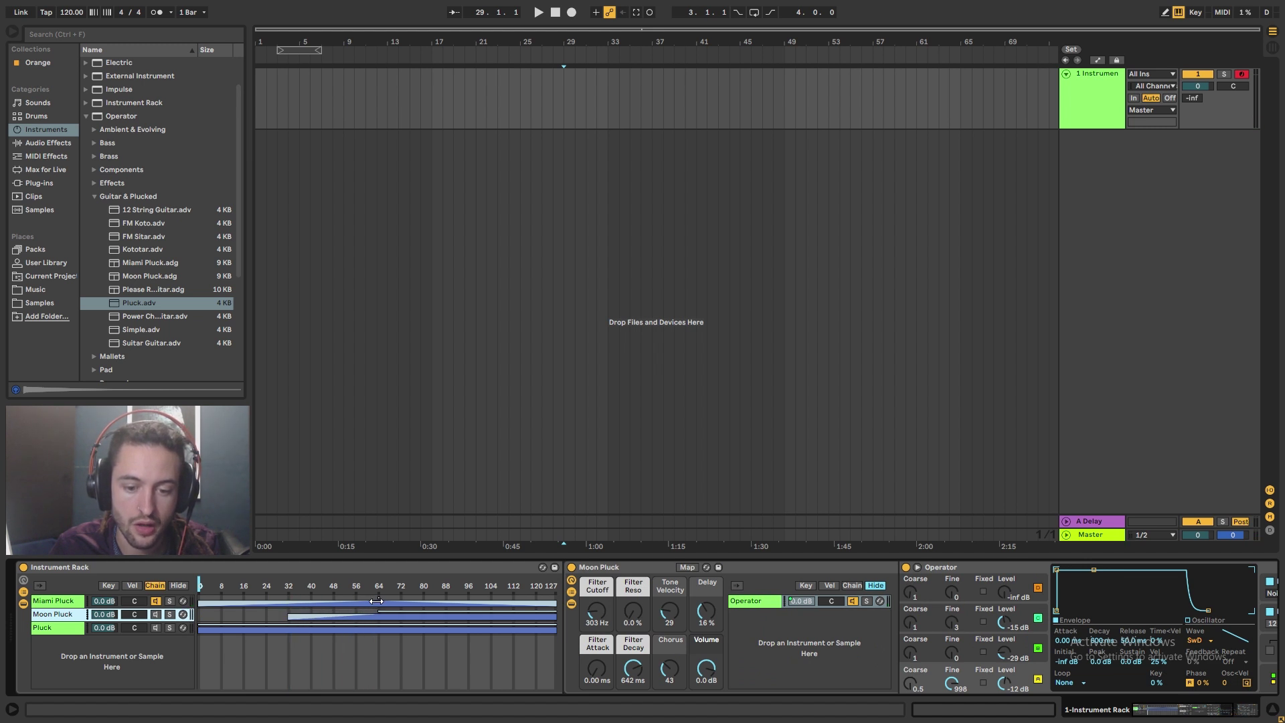
left_click_drag(199, 585, 387, 586)
left_click(156, 614)
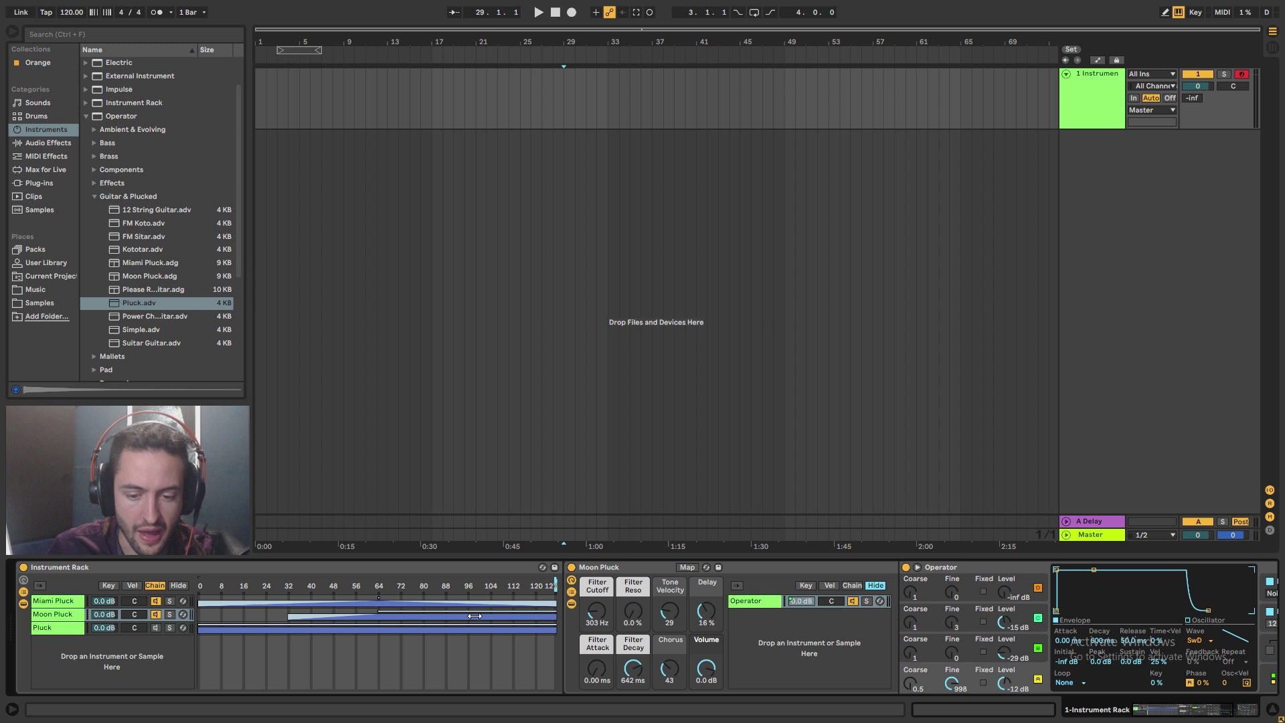
Reshape the zones: Moon Pluck at about 16–112, Miami Pluck's fade peak at 96, and Pluck fading in across 0–127
mouse_move(477, 616)
left_mouse_down()
mouse_move(432, 618)
mouse_move(388, 597)
mouse_move(468, 600)
left_mouse_up()
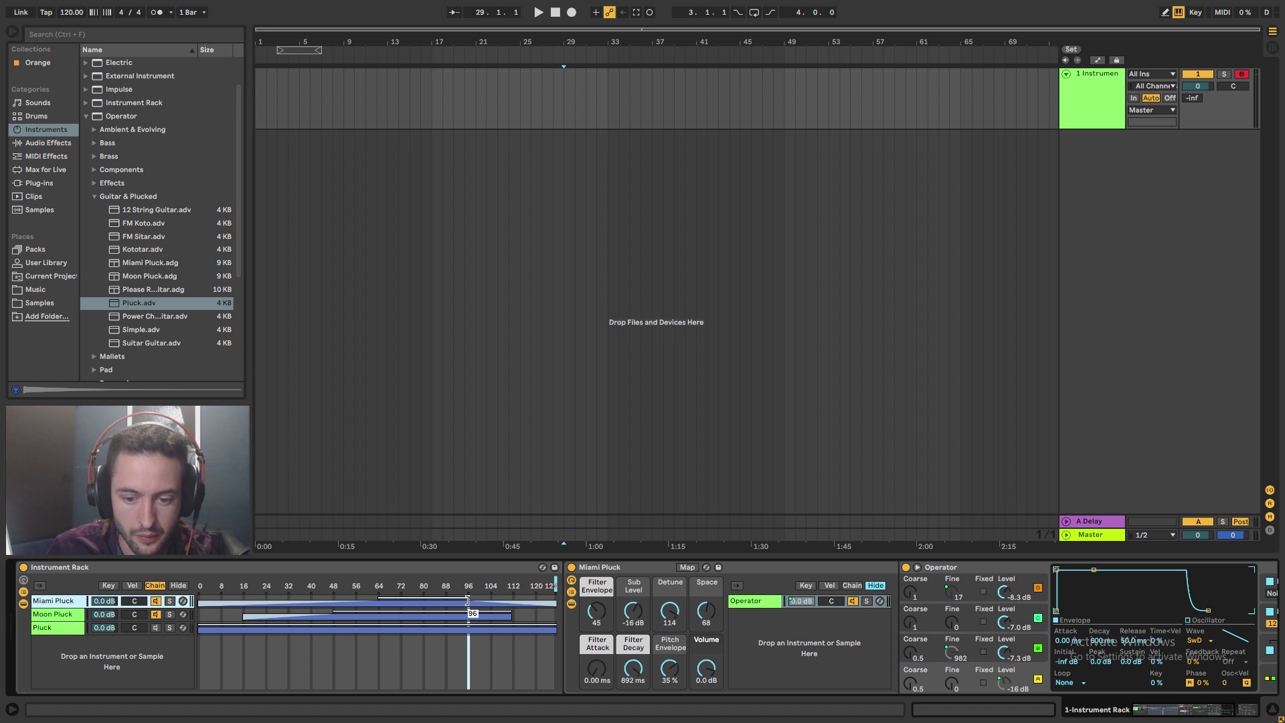
left_click_drag(381, 599, 466, 599)
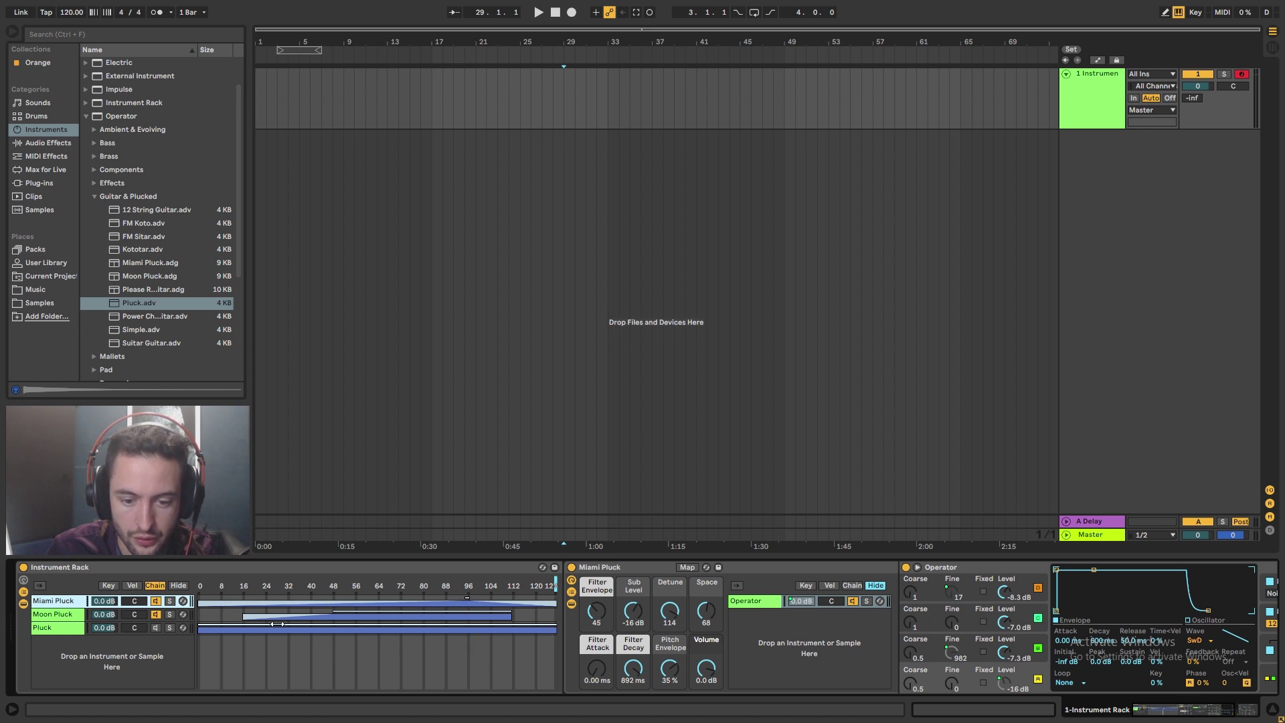
left_click_drag(201, 625, 580, 639)
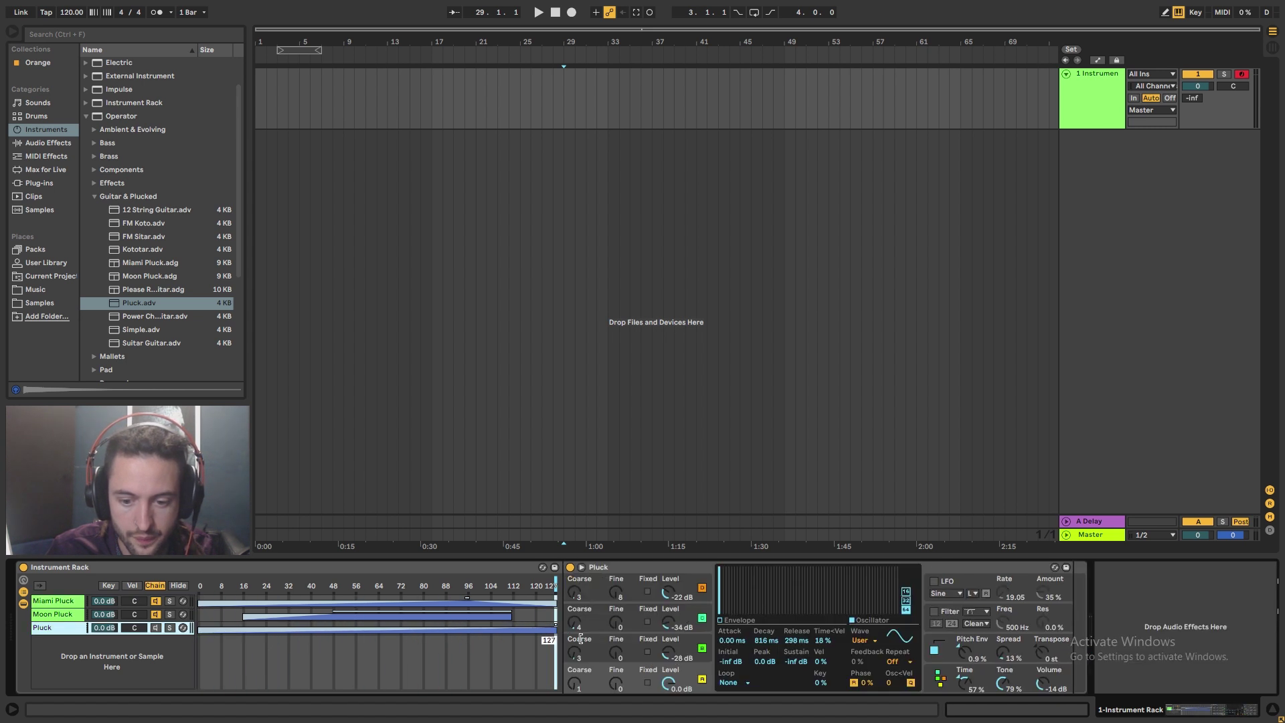
Set Moon Pluck's zone to 0–96 with a fade-out from about 16, testing the blend with the chain selector
left_click(536, 586)
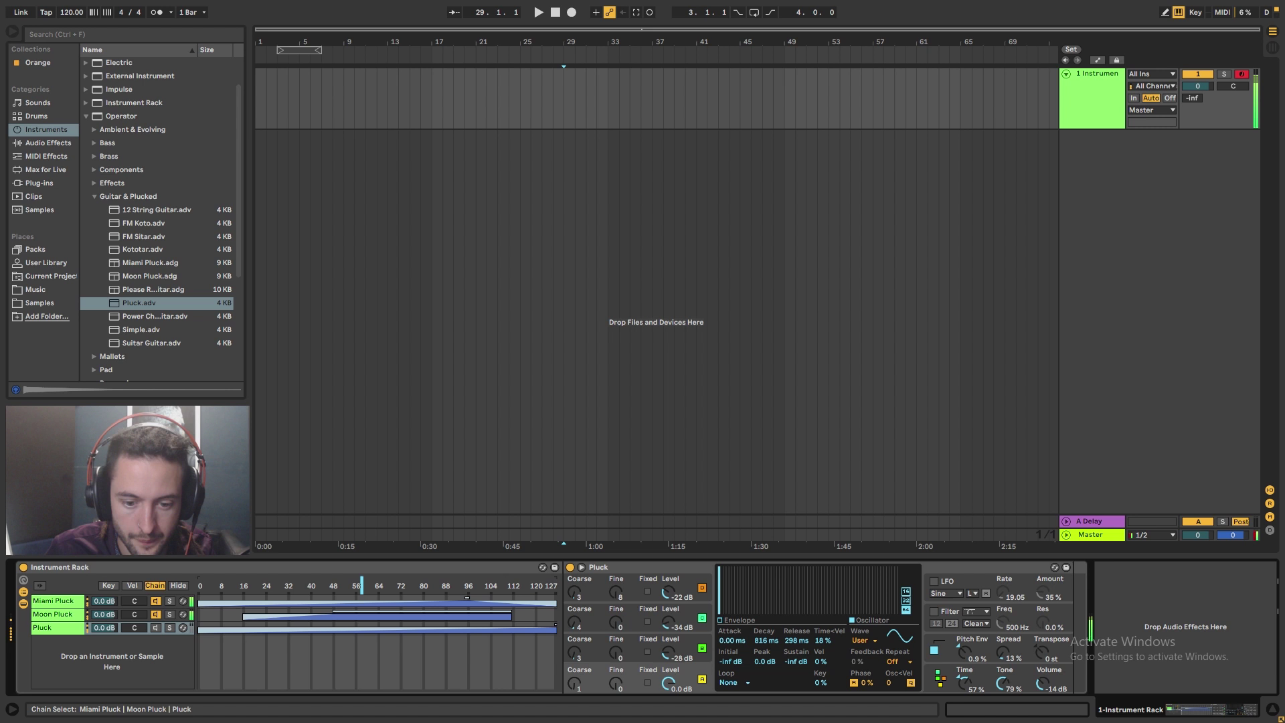
left_click_drag(362, 585, 339, 586)
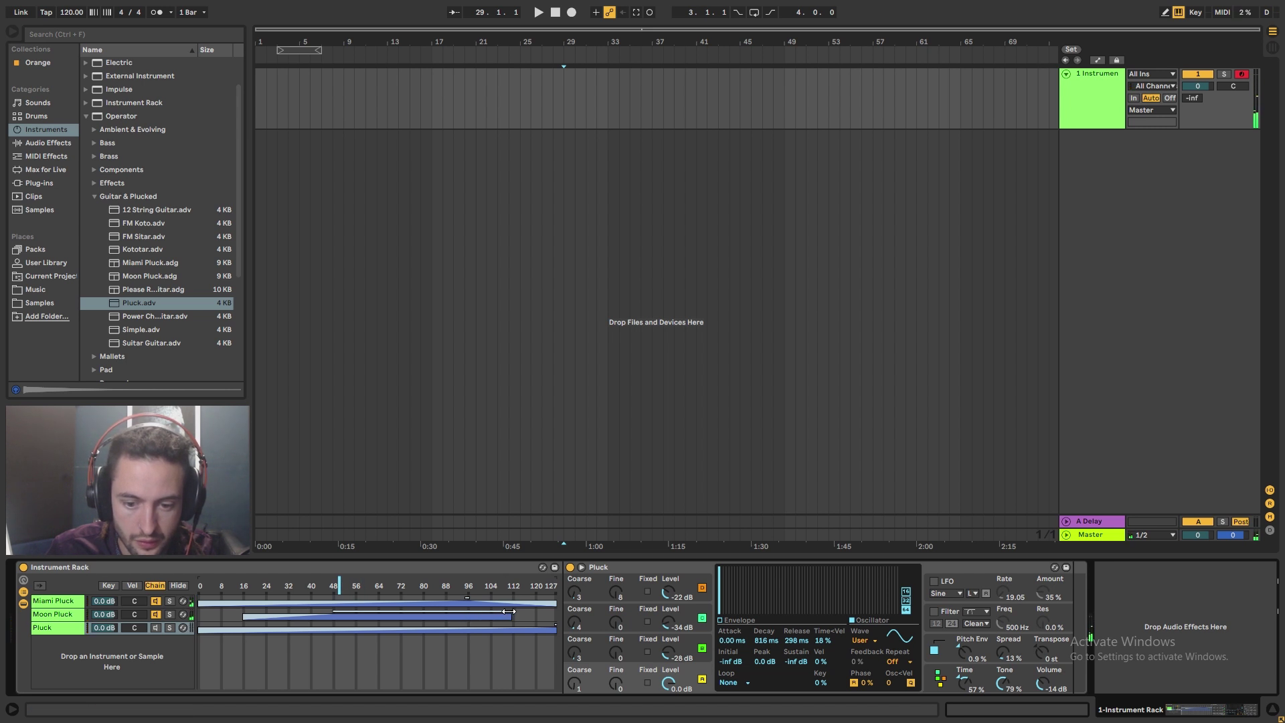
left_click_drag(463, 615, 199, 612)
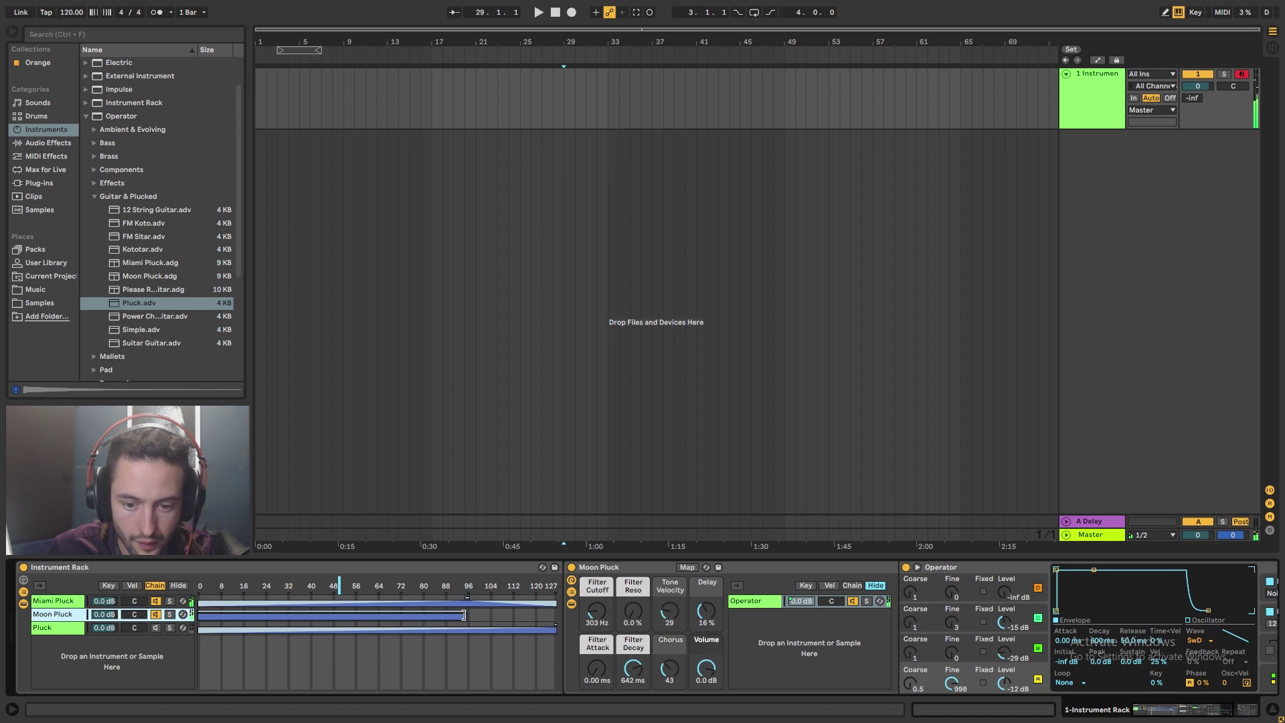
left_click_drag(464, 614, 249, 612)
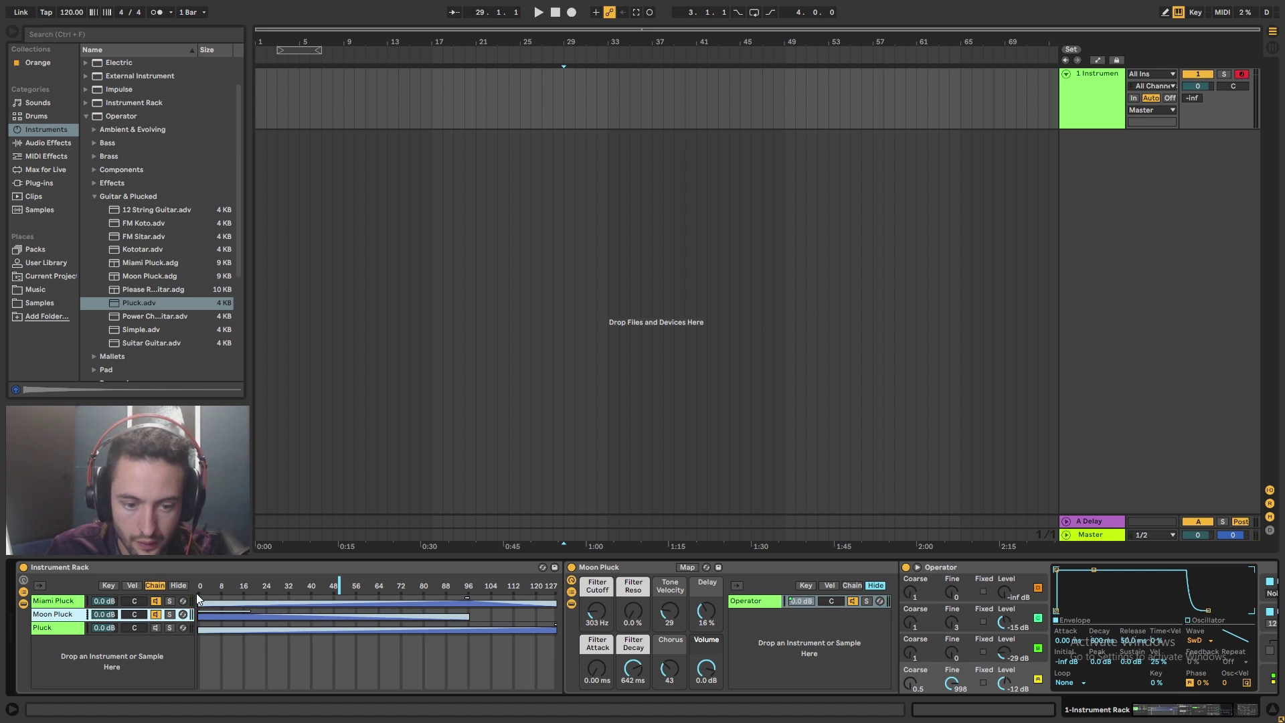
left_click_drag(339, 586, 199, 586)
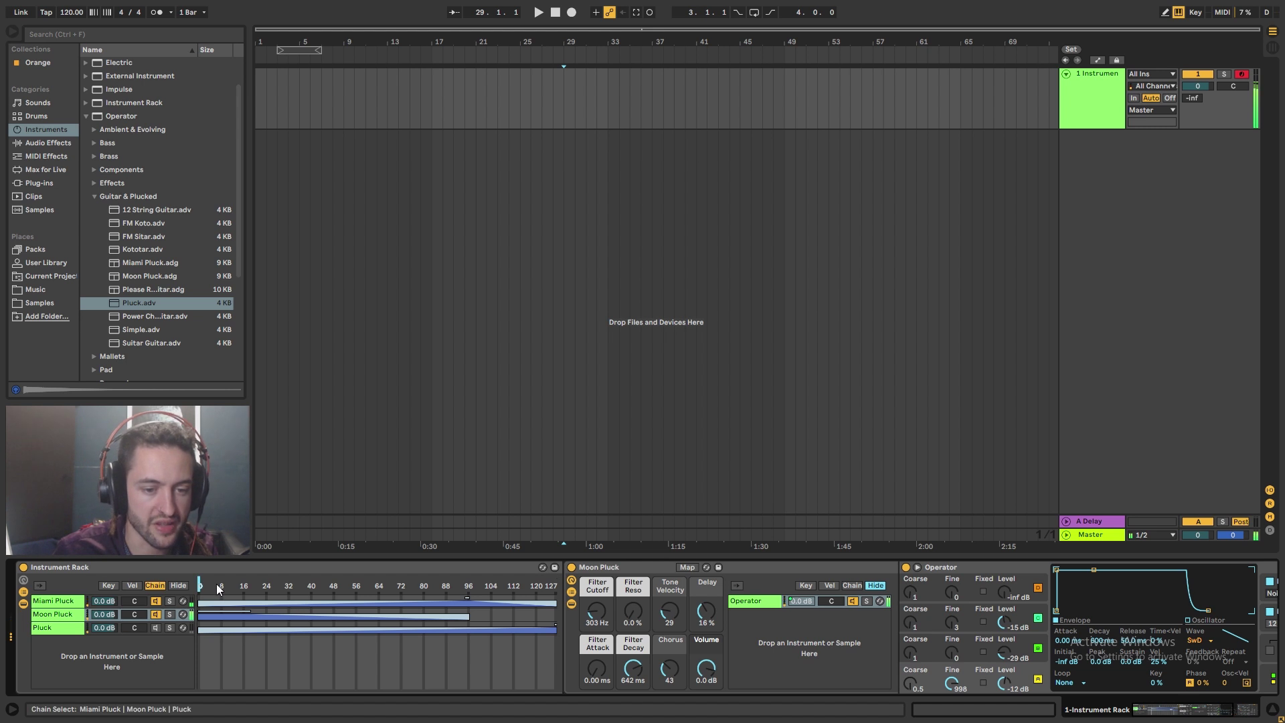
Insert an Arpeggiator before the Instrument Rack and set its rate to 1/16
left_click(46, 156)
left_click_drag(122, 62, 91, 560)
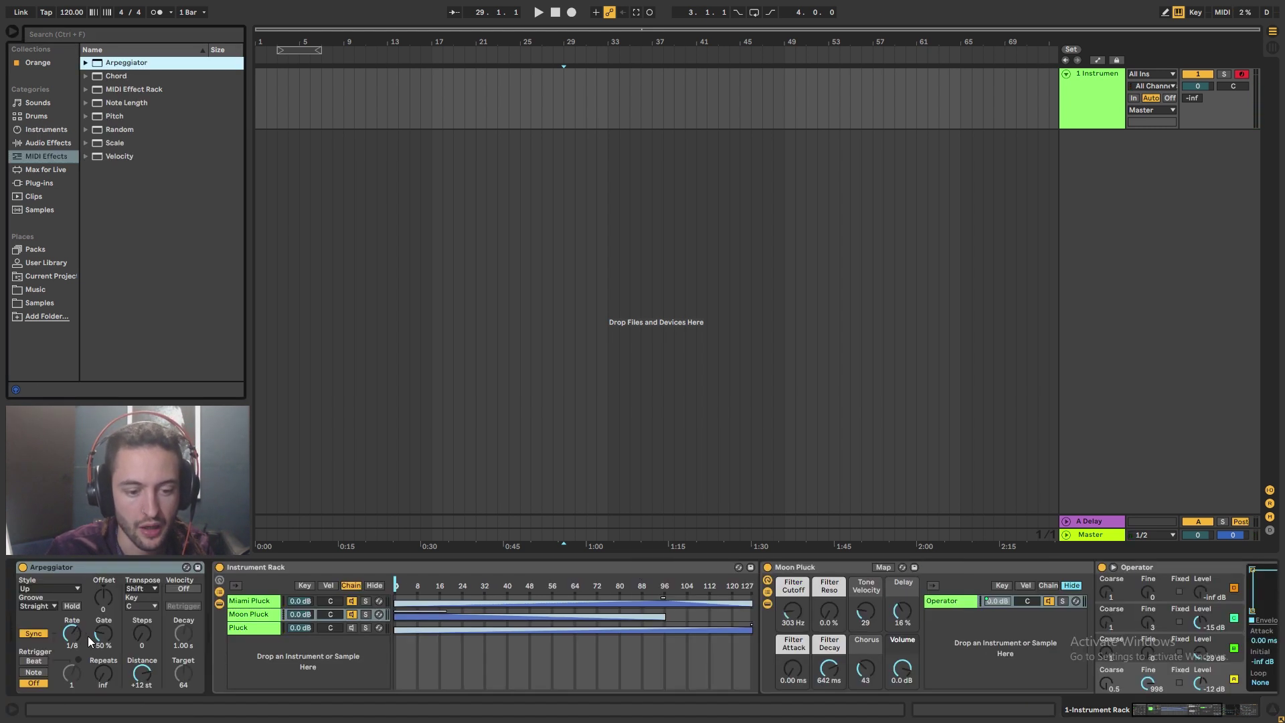
left_click_drag(89, 637, 73, 624)
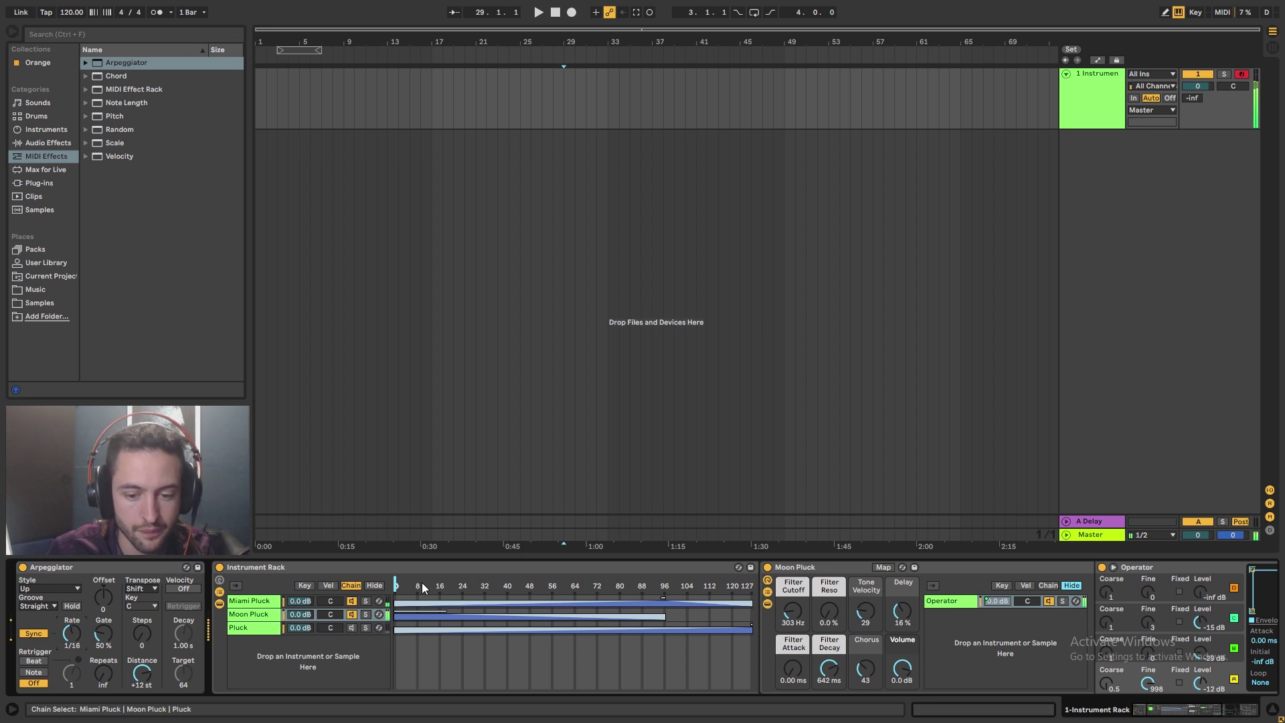
Reactivate the Pluck chain and sweep the chain selector across the range while the arpeggio plays
left_click_drag(401, 585, 414, 585)
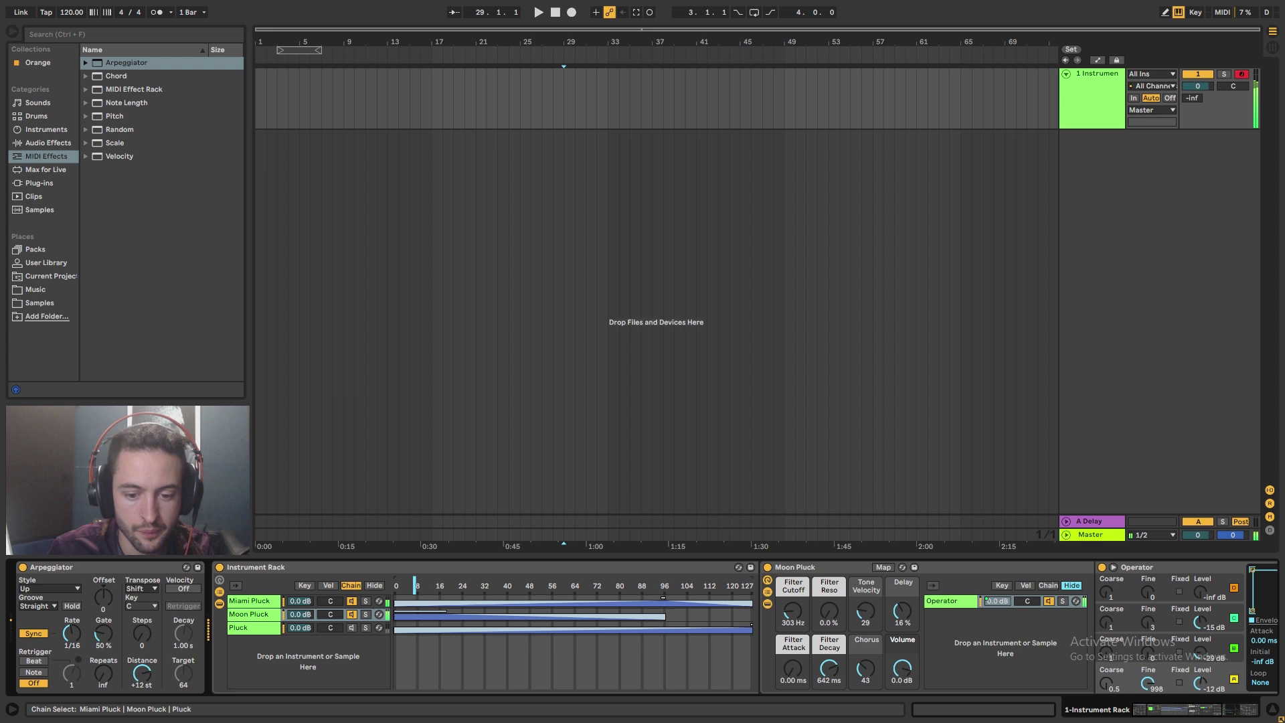
left_click(345, 627)
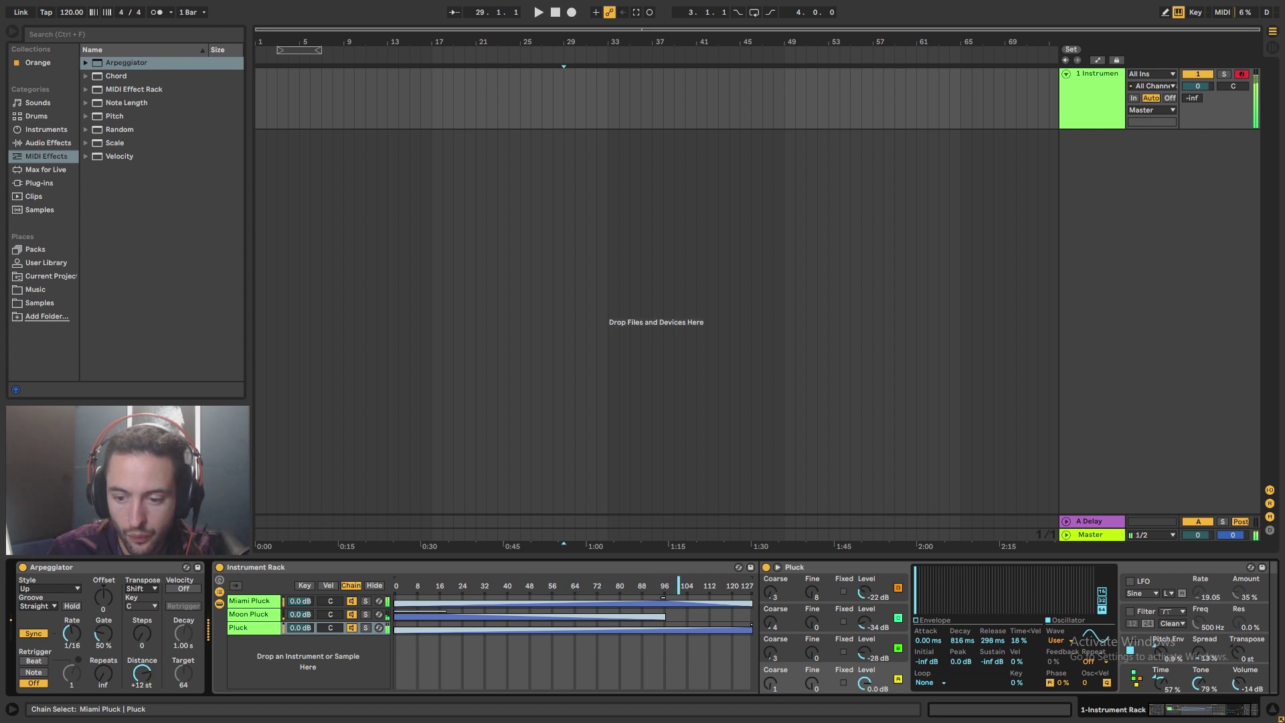
left_click_drag(746, 586, 395, 585)
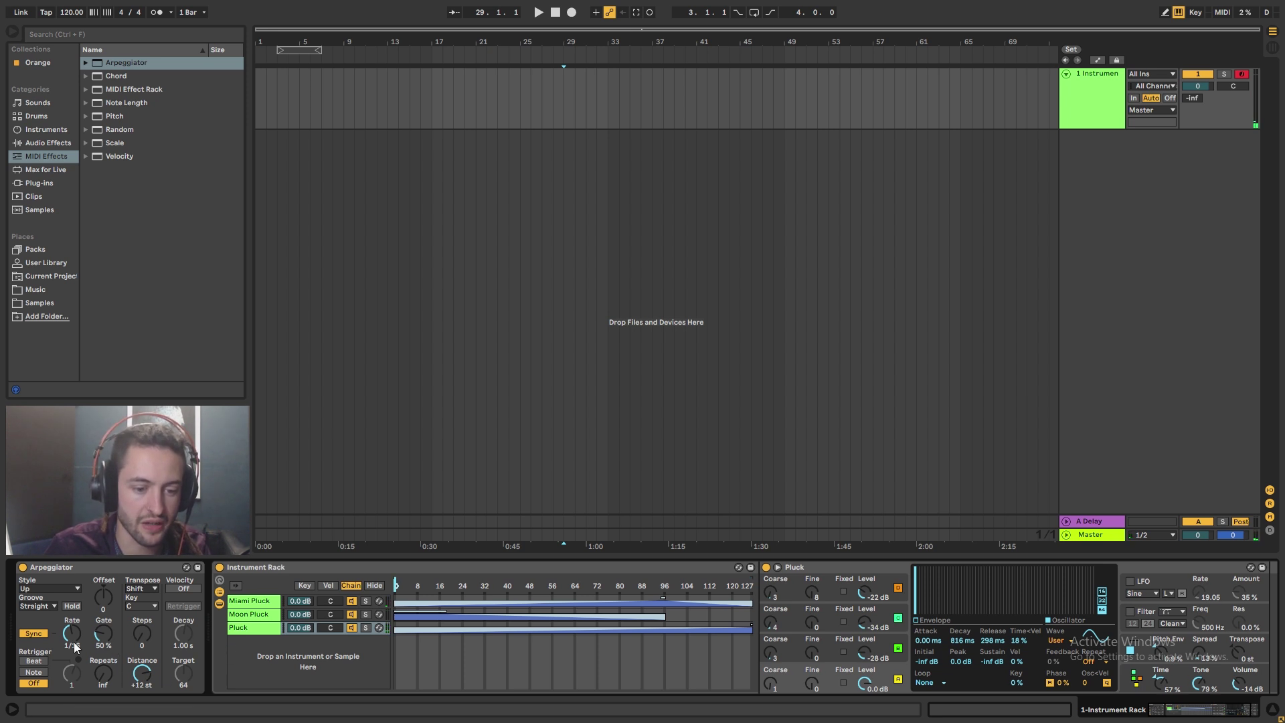
Set the Arpeggiator to 2 steps, try the Random style, choose Converge, and sweep the chain selector back to 0
left_click_drag(148, 641, 148, 622)
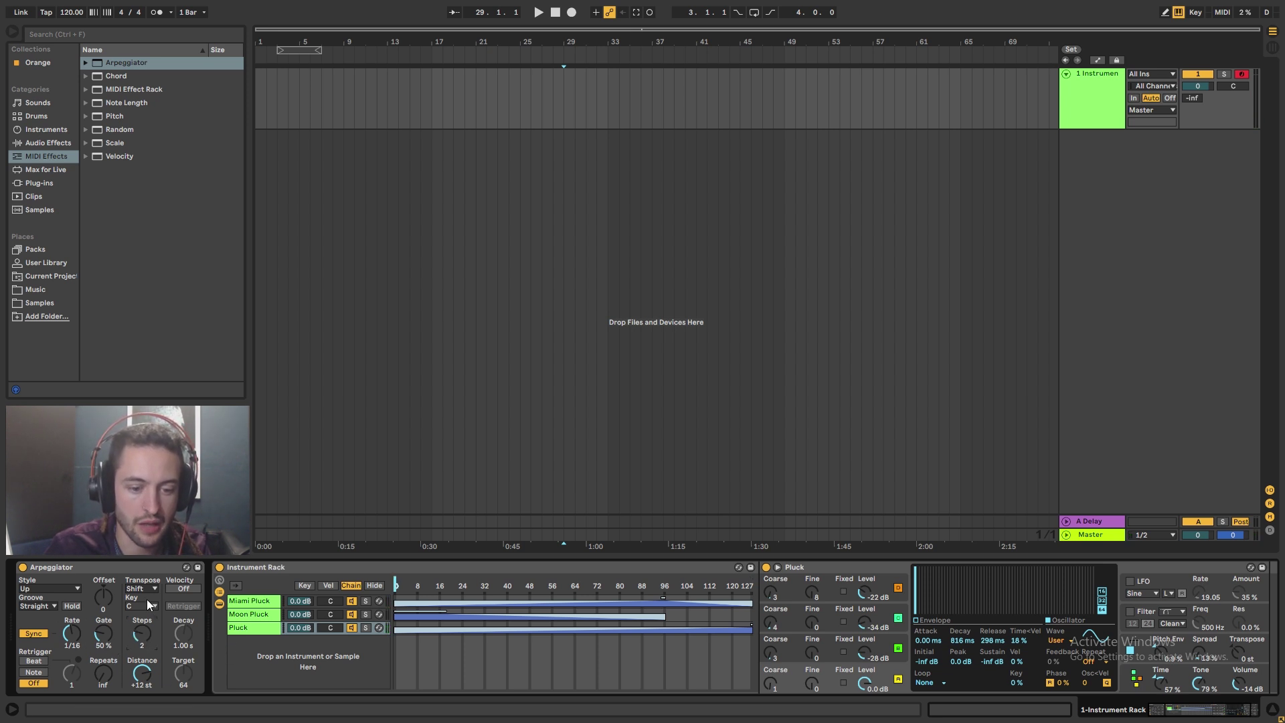
left_click(71, 589)
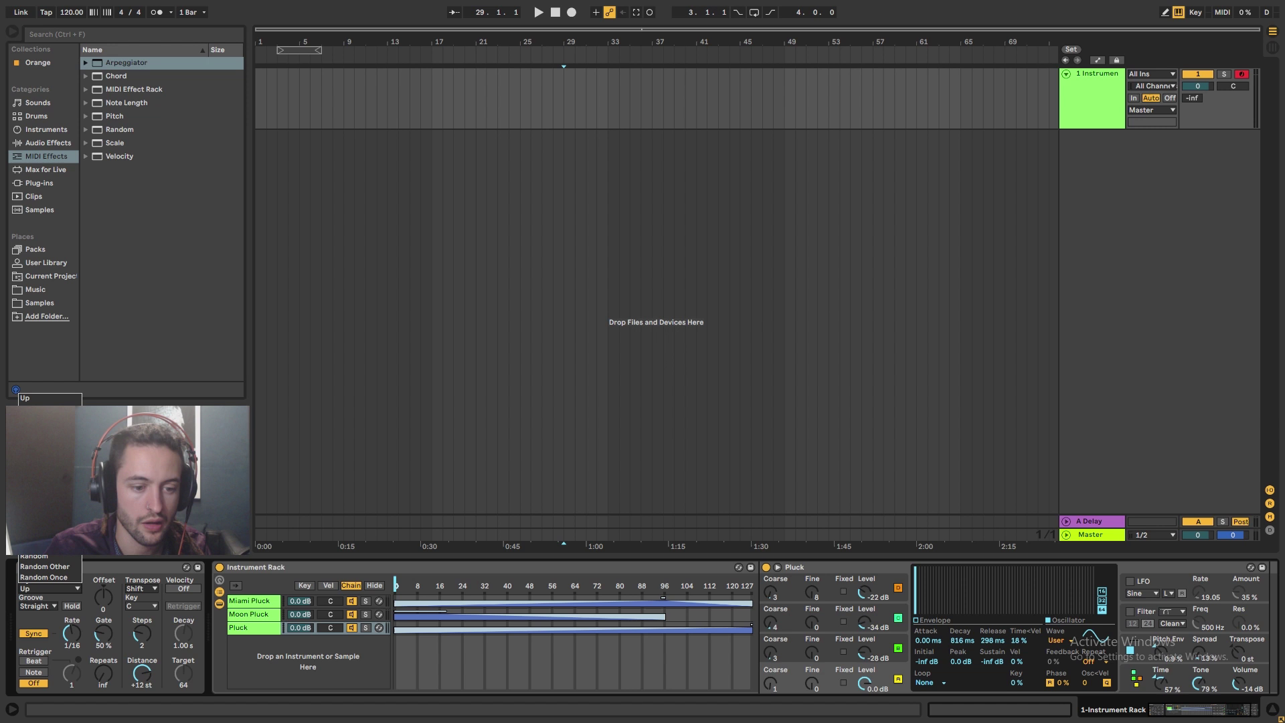
left_click(47, 557)
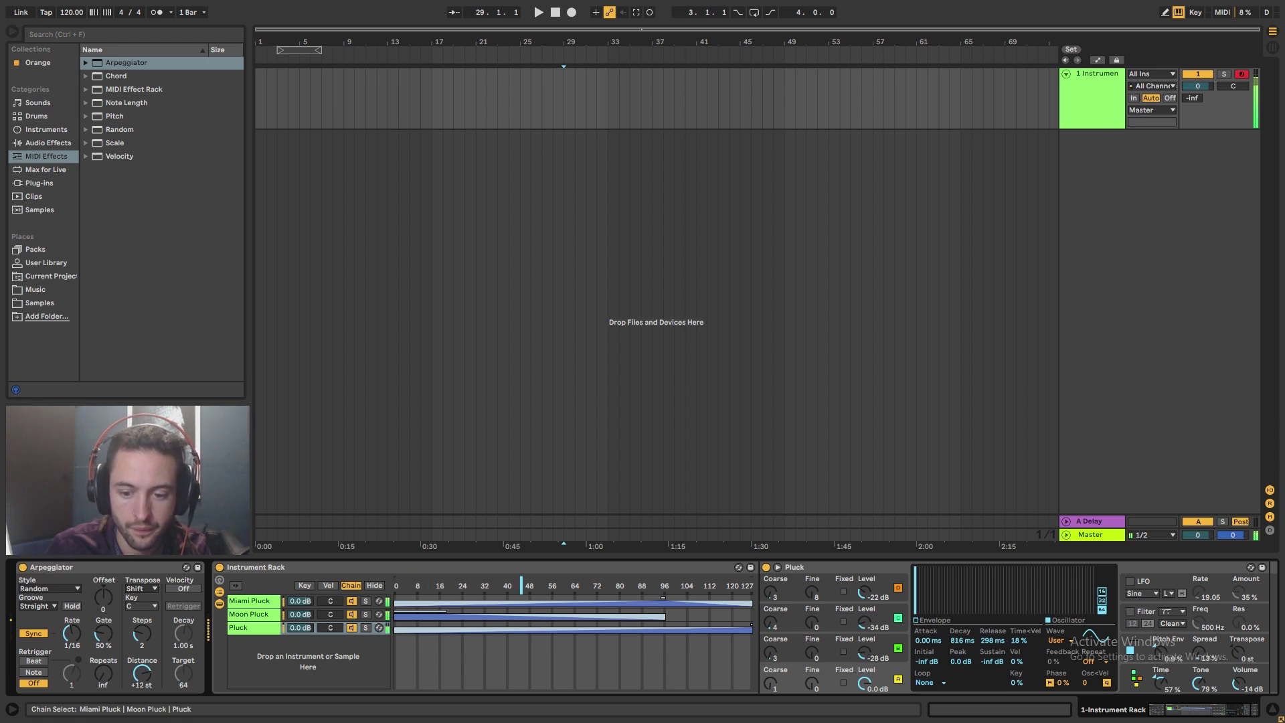
left_click(47, 586)
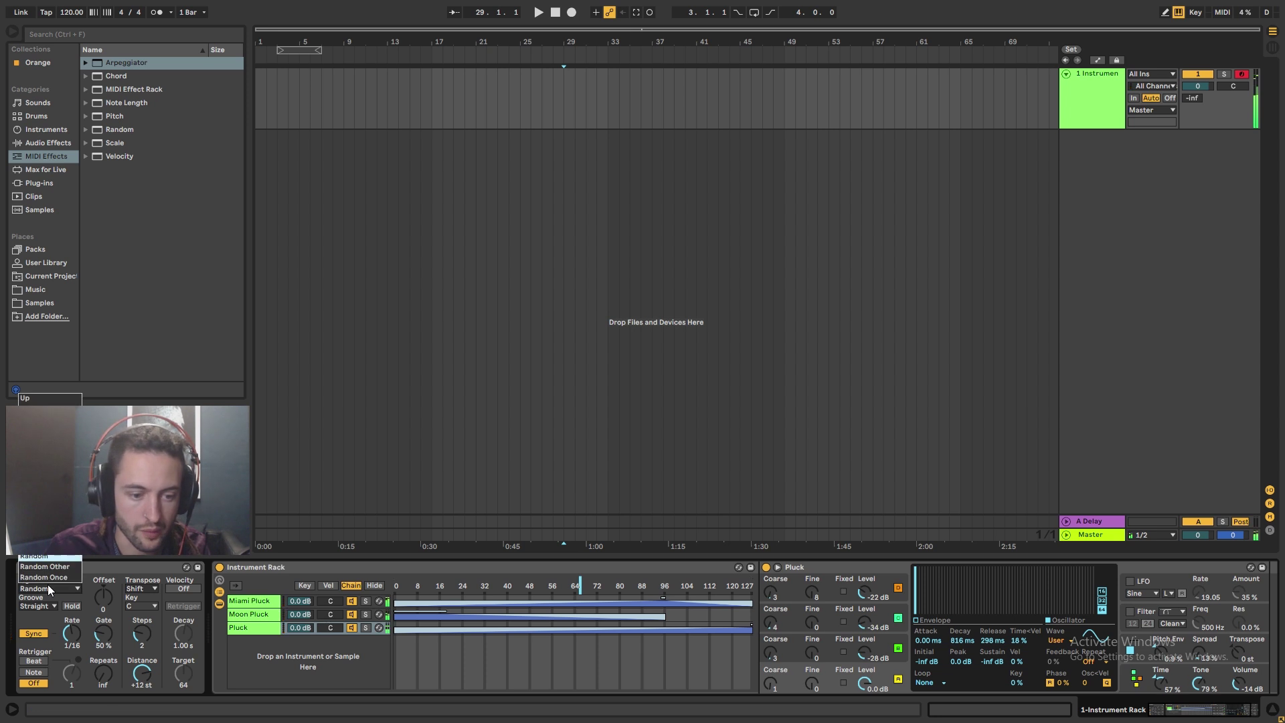
left_click(40, 461)
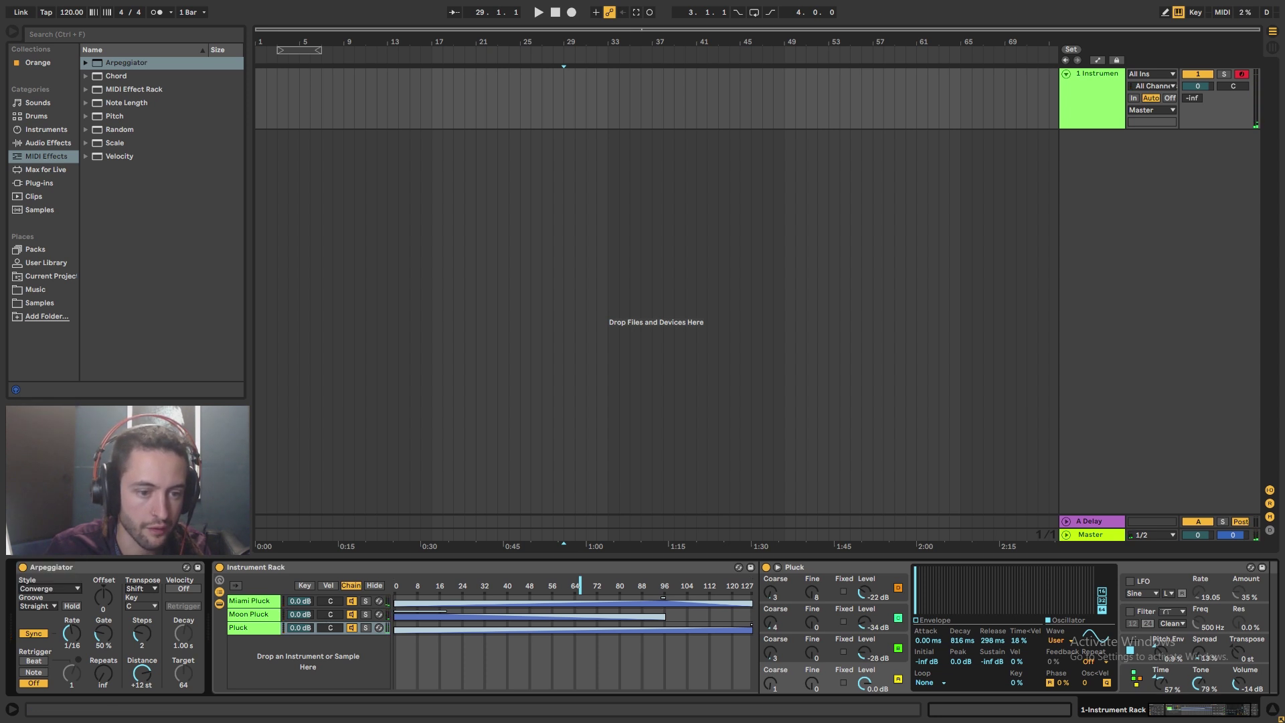
mouse_move(585, 586)
left_mouse_down()
mouse_move(687, 586)
mouse_move(396, 585)
left_mouse_up()
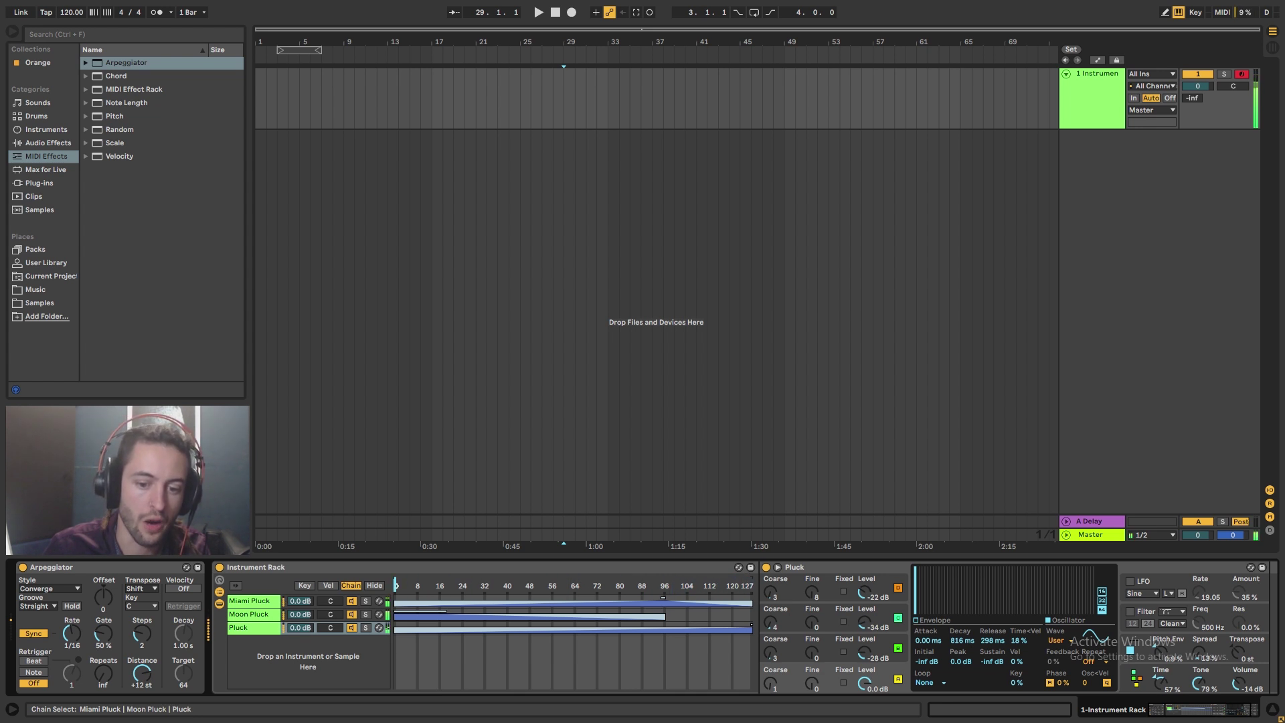
Map the chain selector to the rack's first macro, lower the computer keyboard octave and test the blend with the macro
right_click(395, 584)
left_click(448, 505)
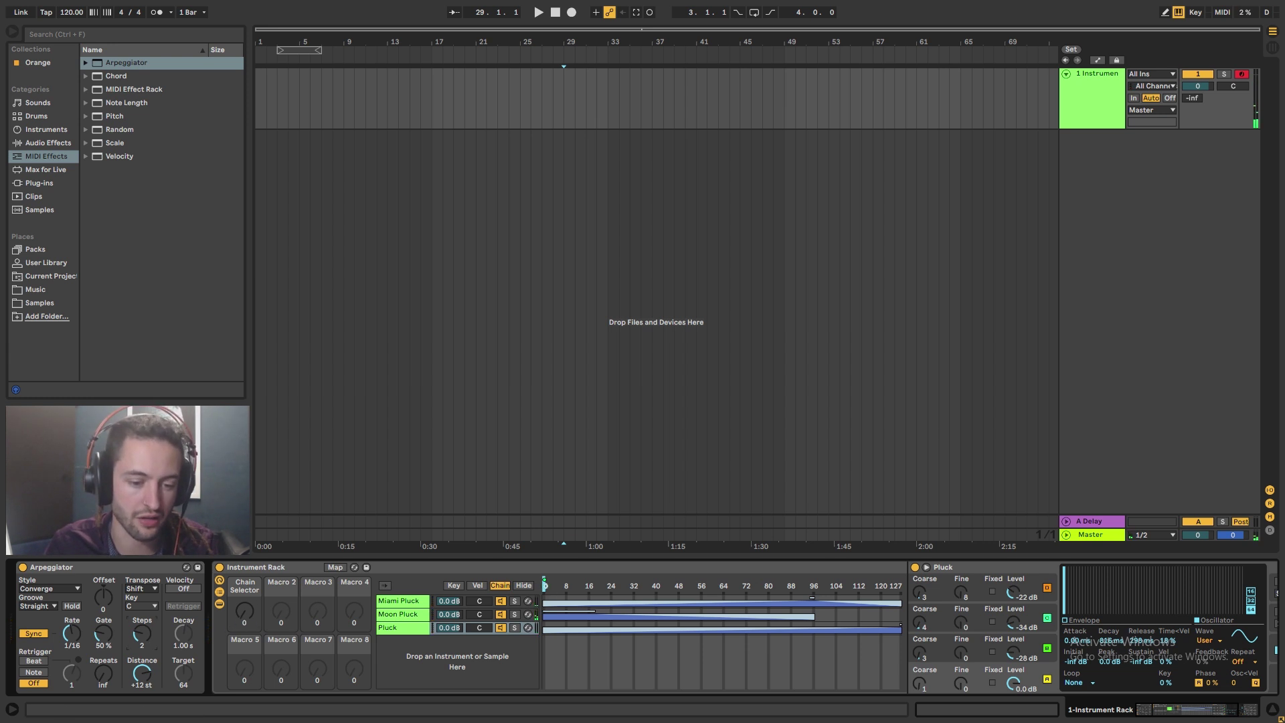
key("z")
key("a")
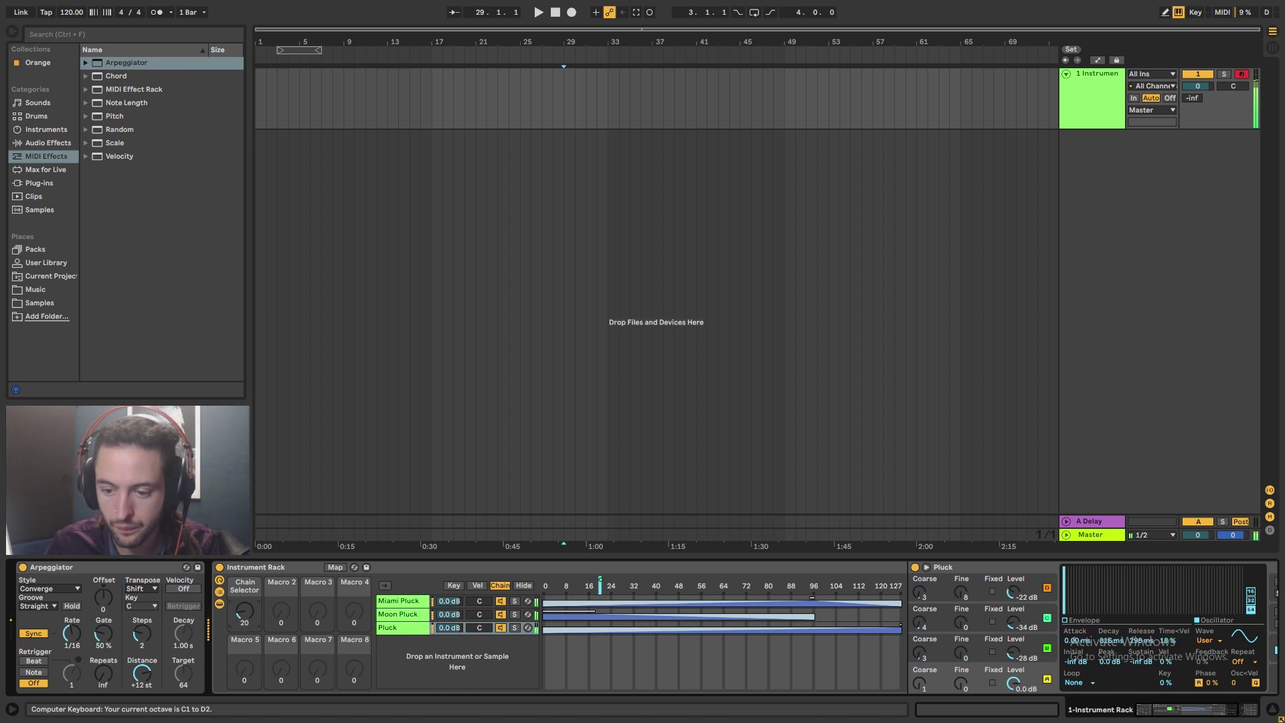
mouse_move(244, 610)
left_mouse_down()
mouse_move(244, 548)
mouse_move(244, 616)
left_mouse_up()
Fold the Instrument Rack, look through the Audio Effects devices in the browser, and unfold the rack again
double_click(279, 569)
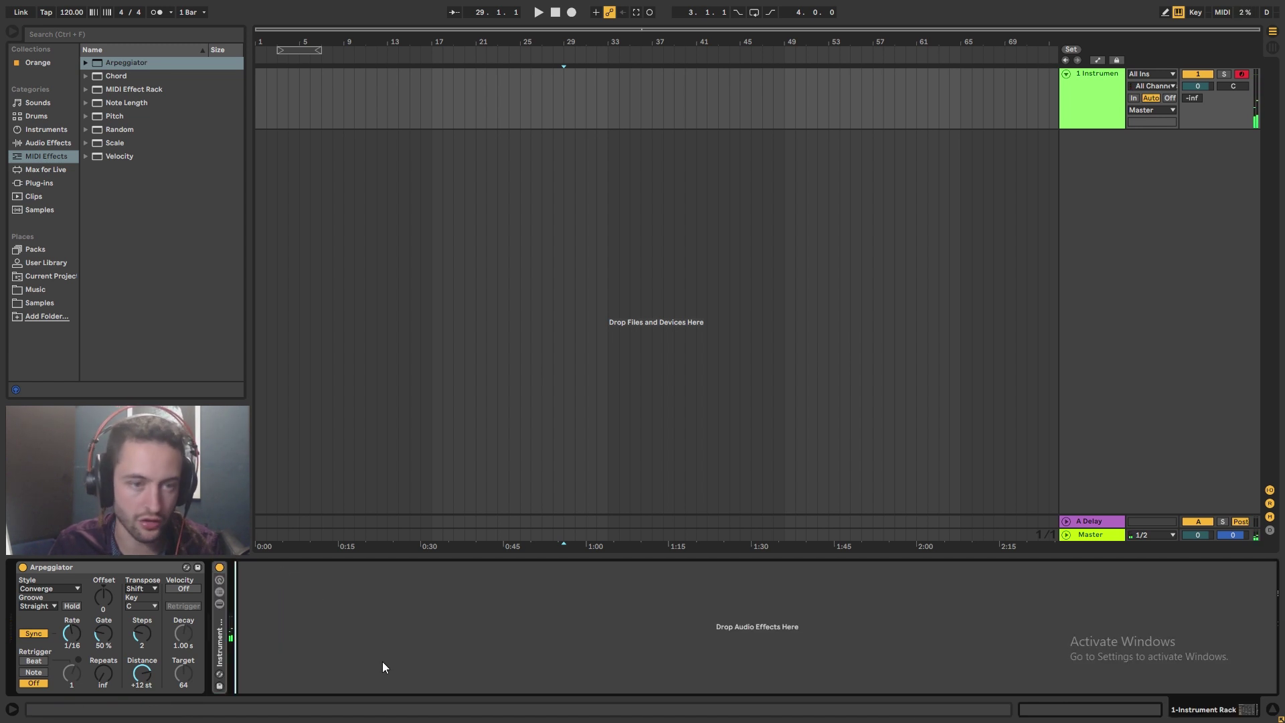
left_click(59, 141)
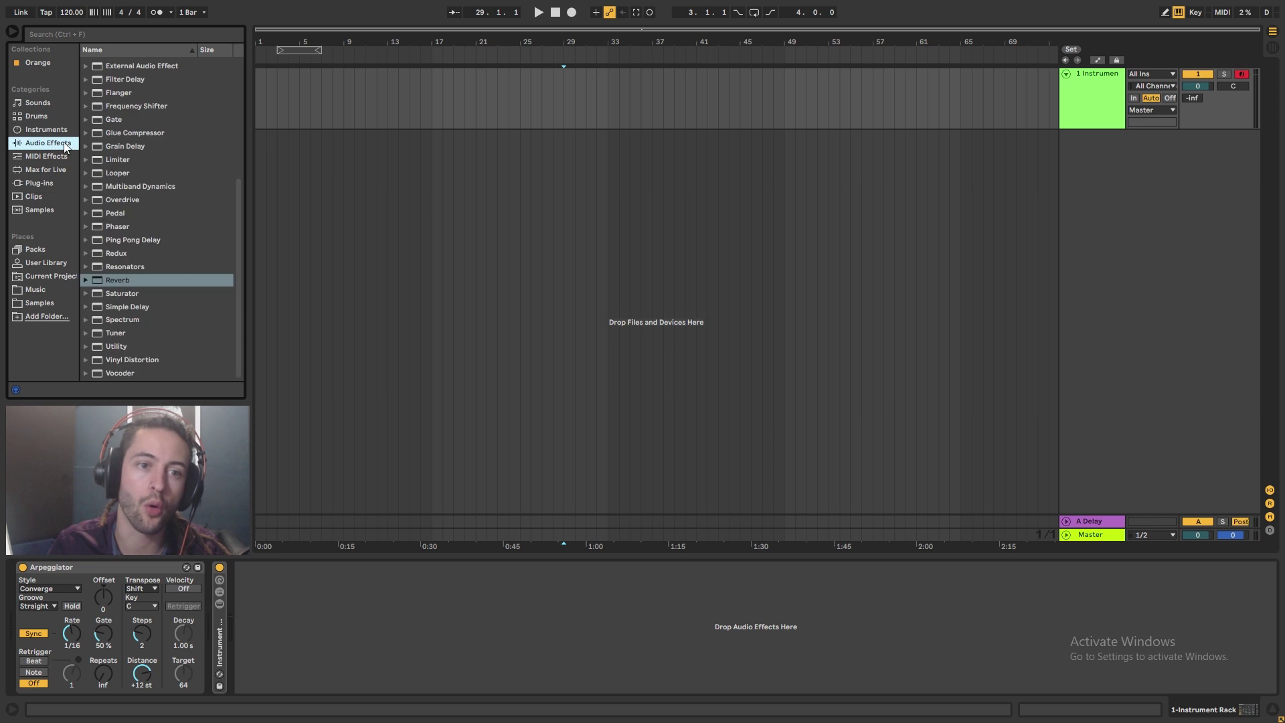
scroll(171, 253, "up", 5)
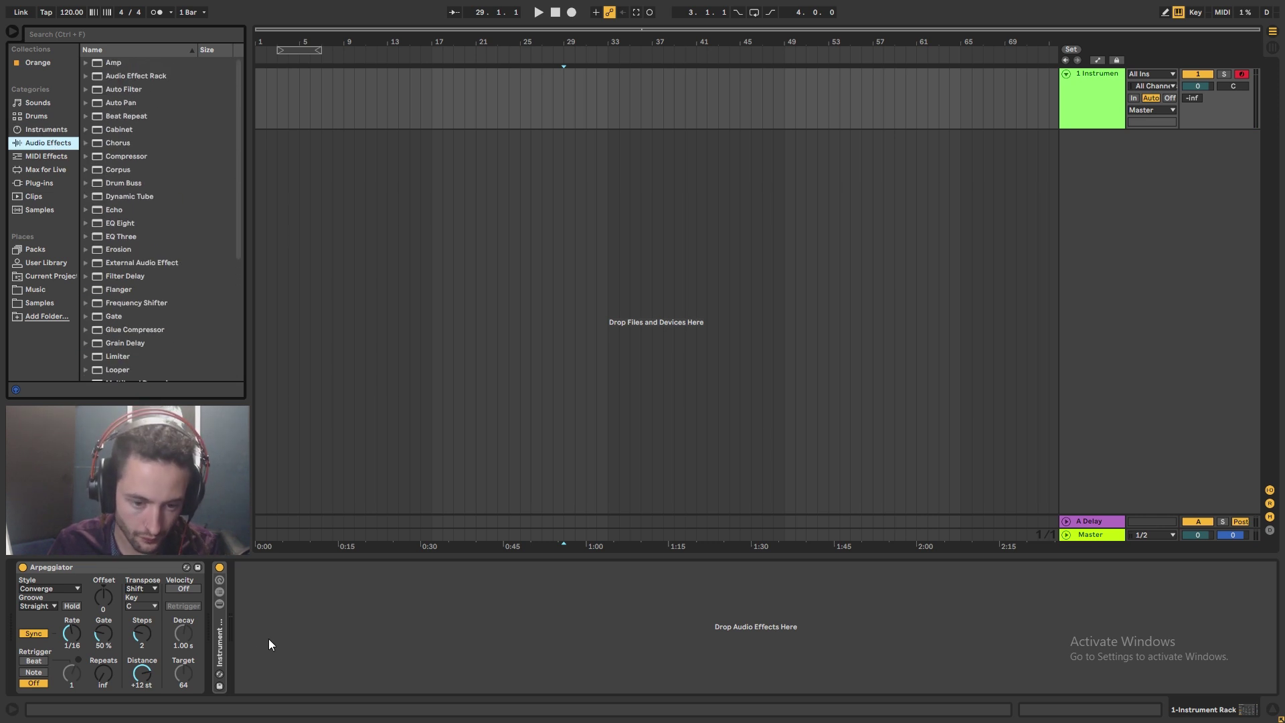
double_click(218, 643)
right_click(401, 655)
left_click(432, 646)
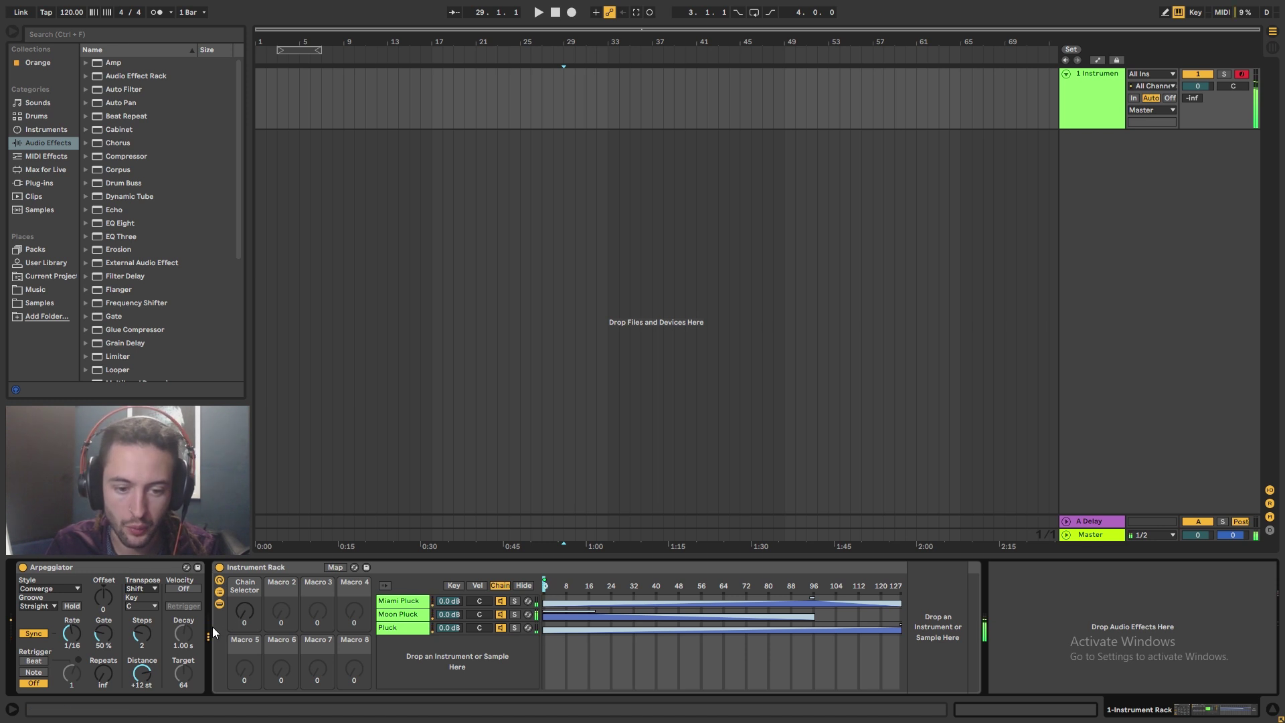
Play the arpeggio while blending the three chains with the chain selector and the Chain Selector macro
left_click_drag(544, 583, 587, 584)
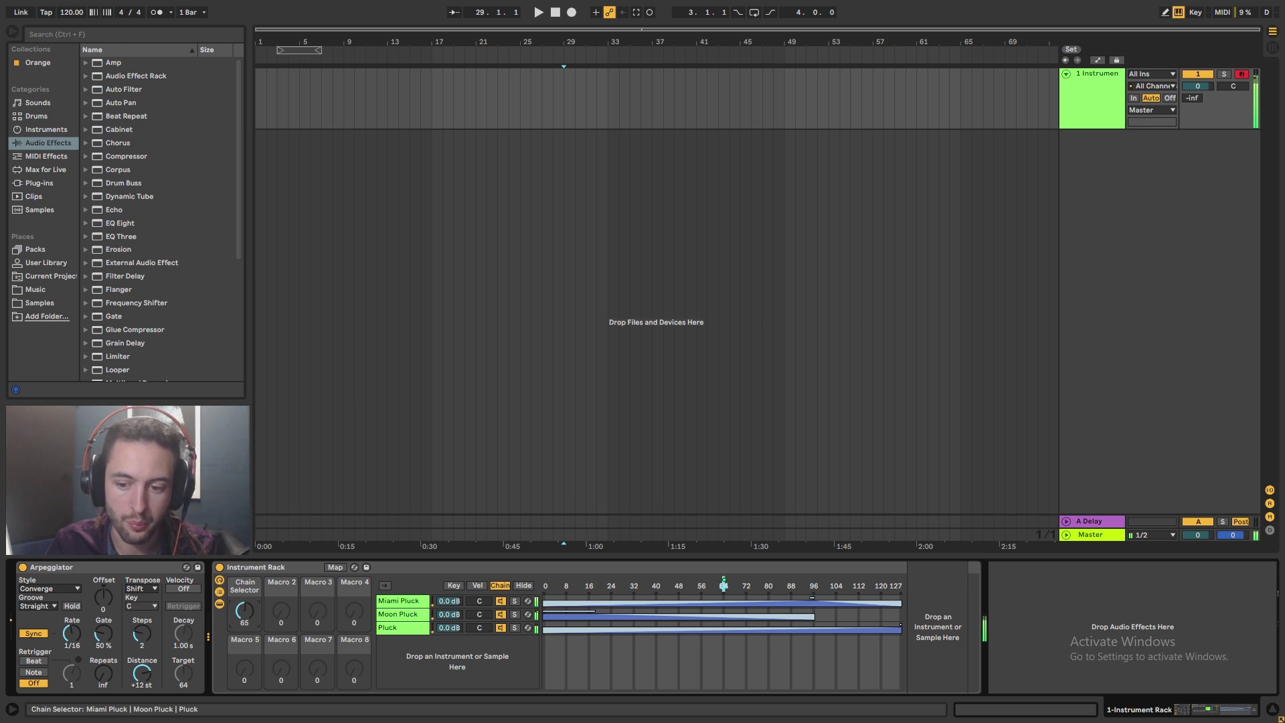
mouse_move(245, 610)
left_mouse_down()
mouse_move(244, 579)
mouse_move(244, 644)
mouse_move(244, 556)
mouse_move(244, 594)
left_mouse_up()
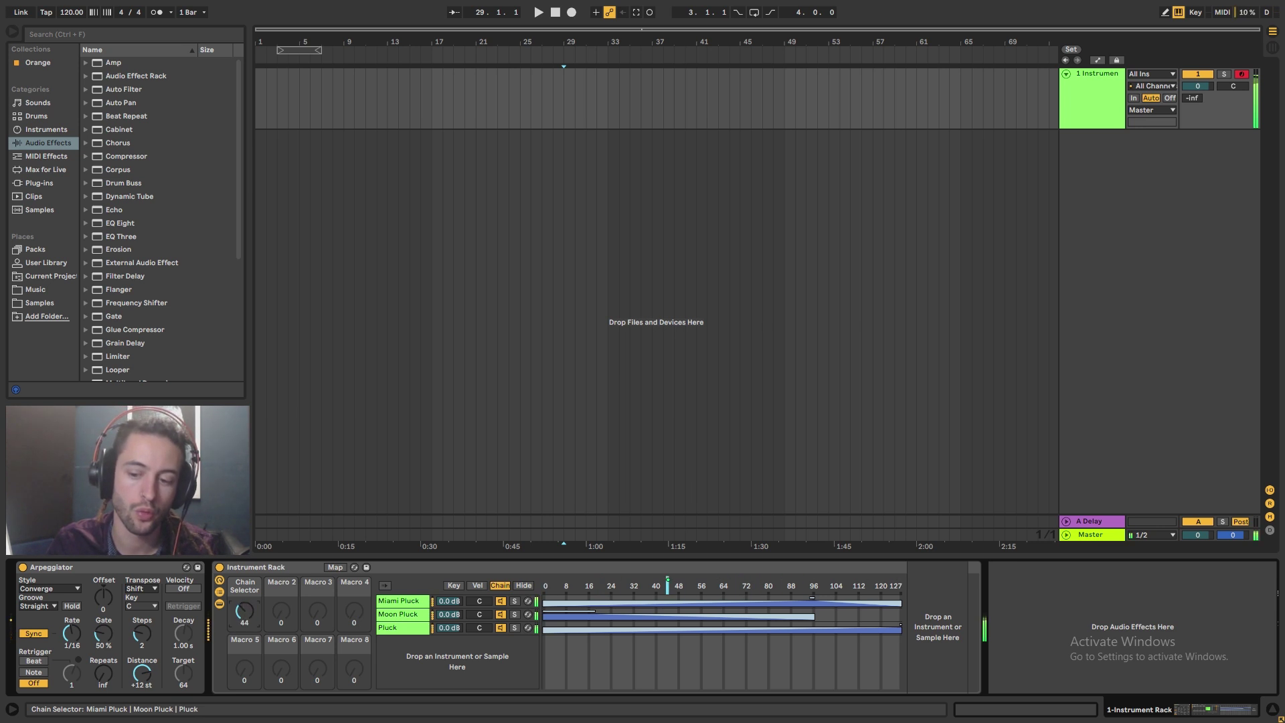